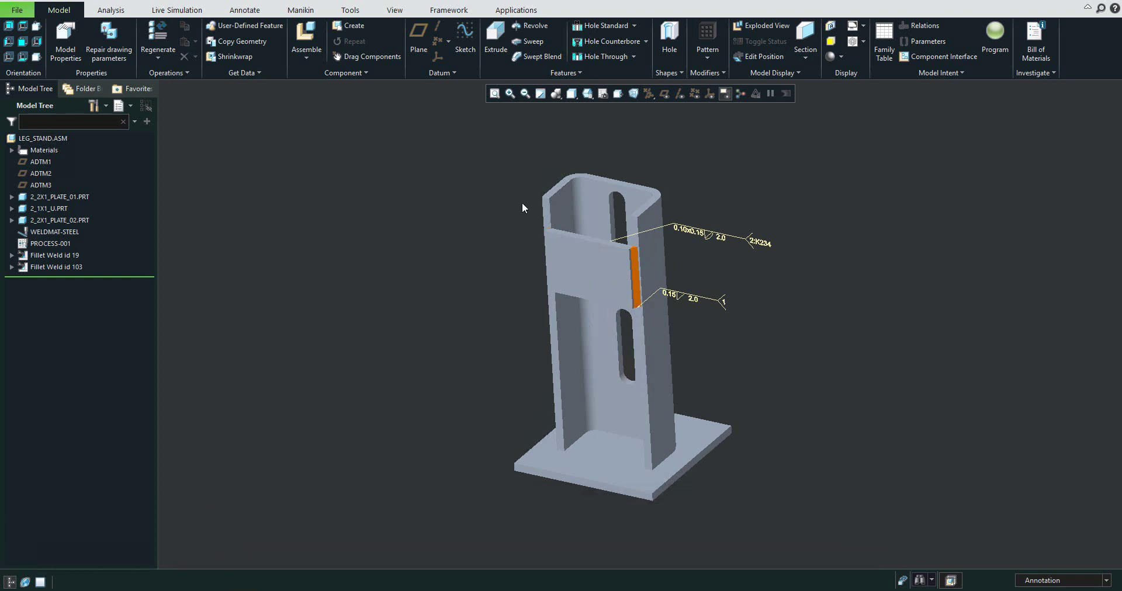
Step: Zoom in on the weld area and orbit low to see both fillet welds from underneath
left_click_drag(522, 208, 756, 384)
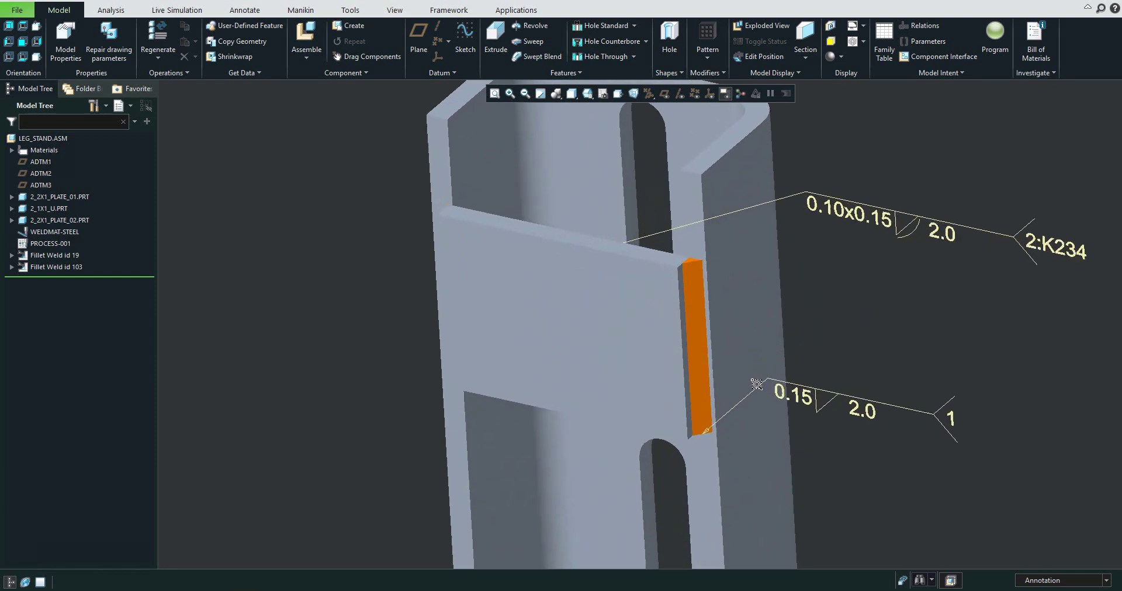
mouse_move(671, 307)
middle_mouse_down()
mouse_move(697, 205)
mouse_move(711, 205)
middle_mouse_up()
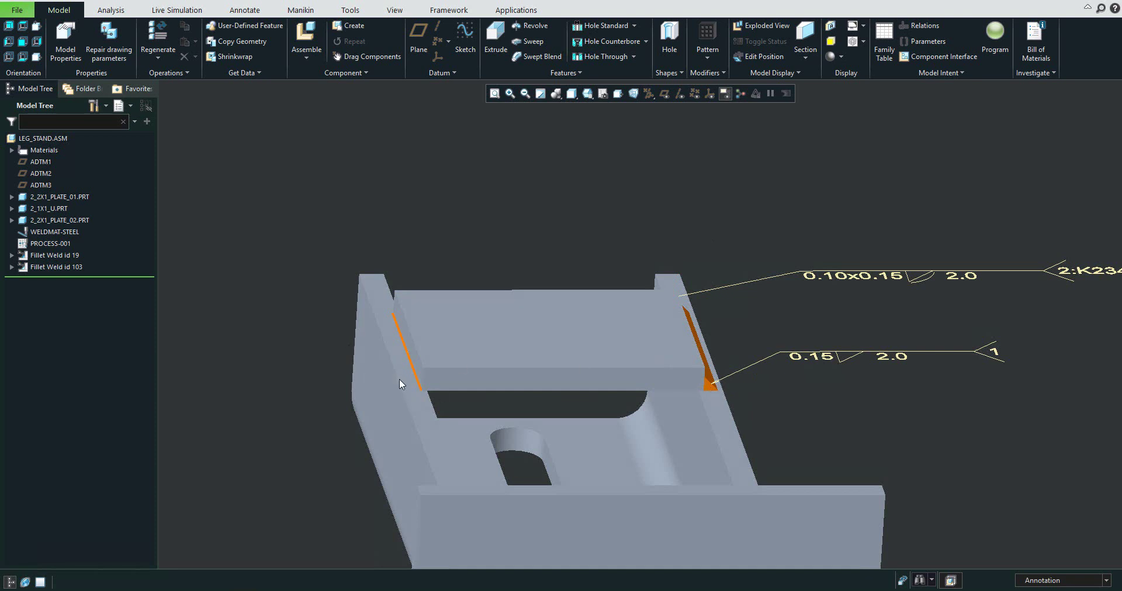
Step: Set Fillet Weld id 103's weld geometry type to Surface, then return to an upright view
left_click(68, 268)
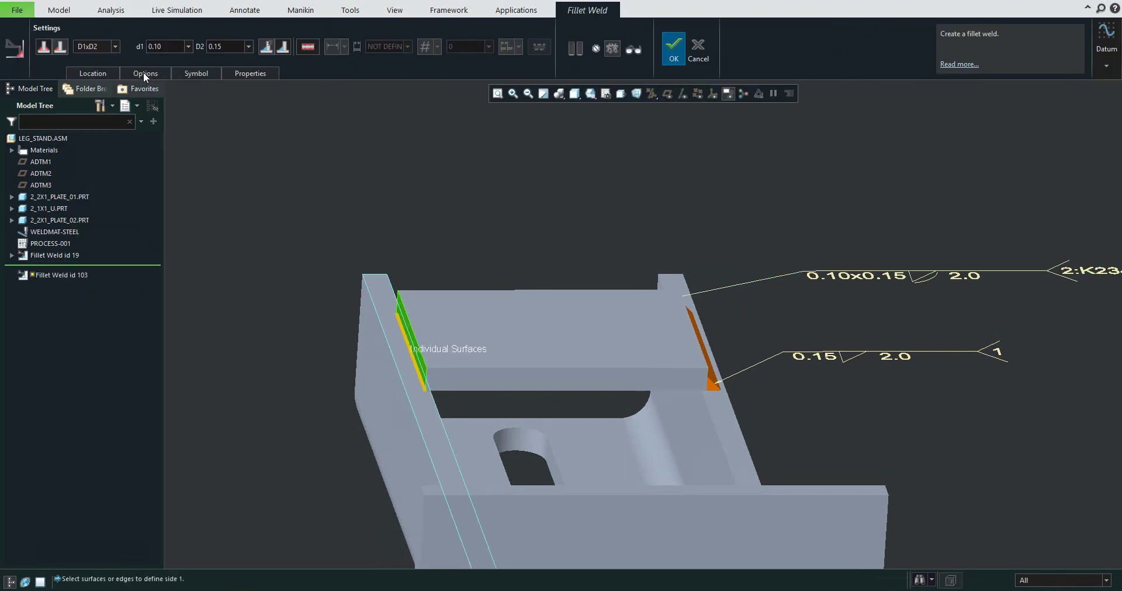
left_click(149, 75)
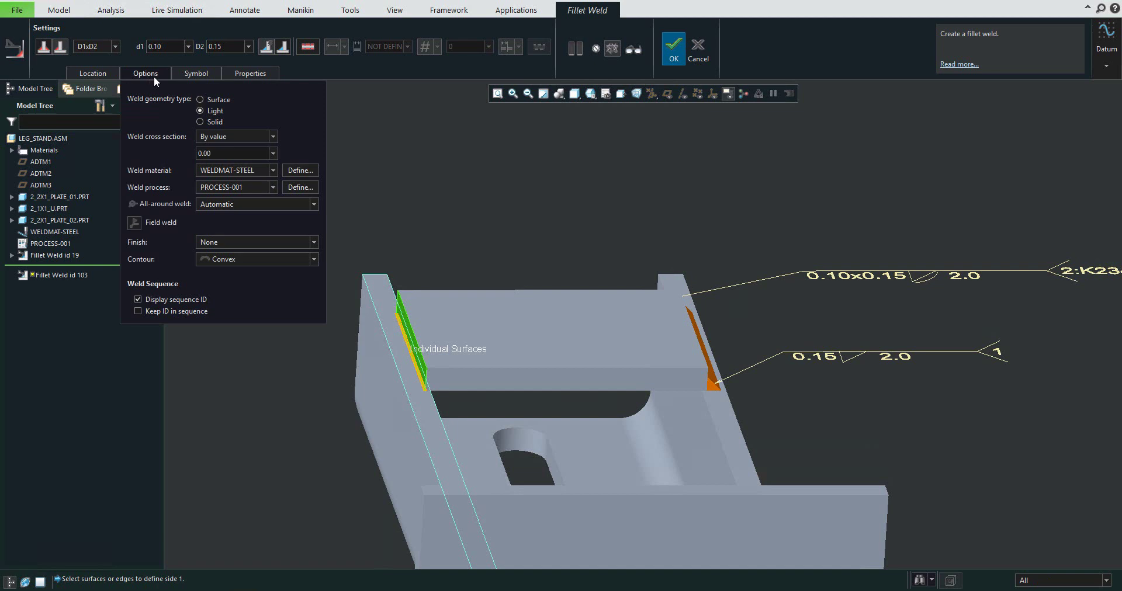
left_click(199, 100)
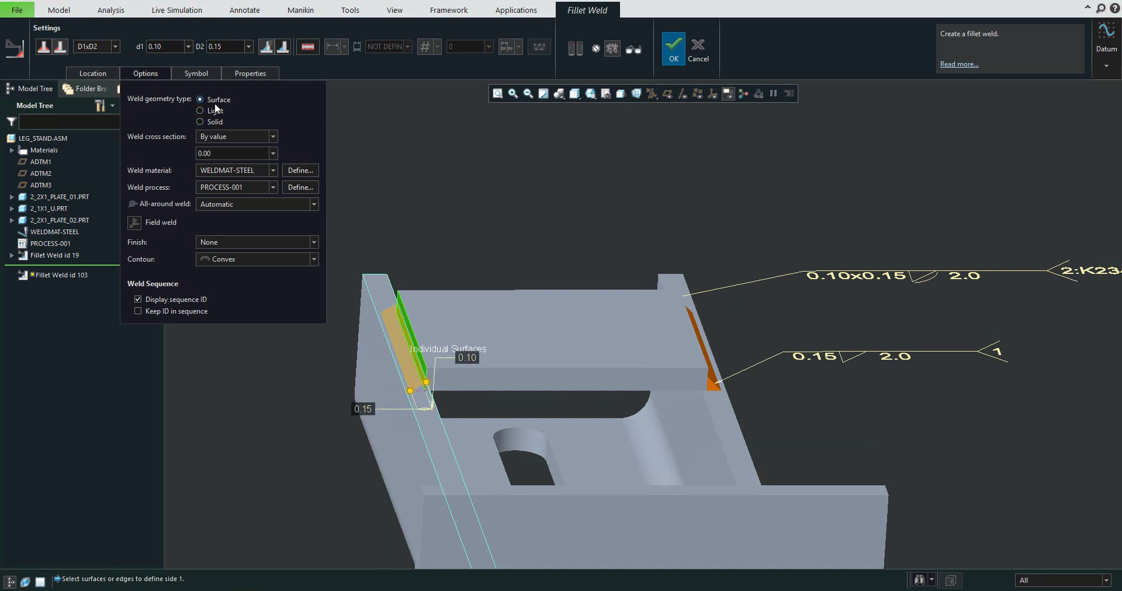
left_click(200, 110)
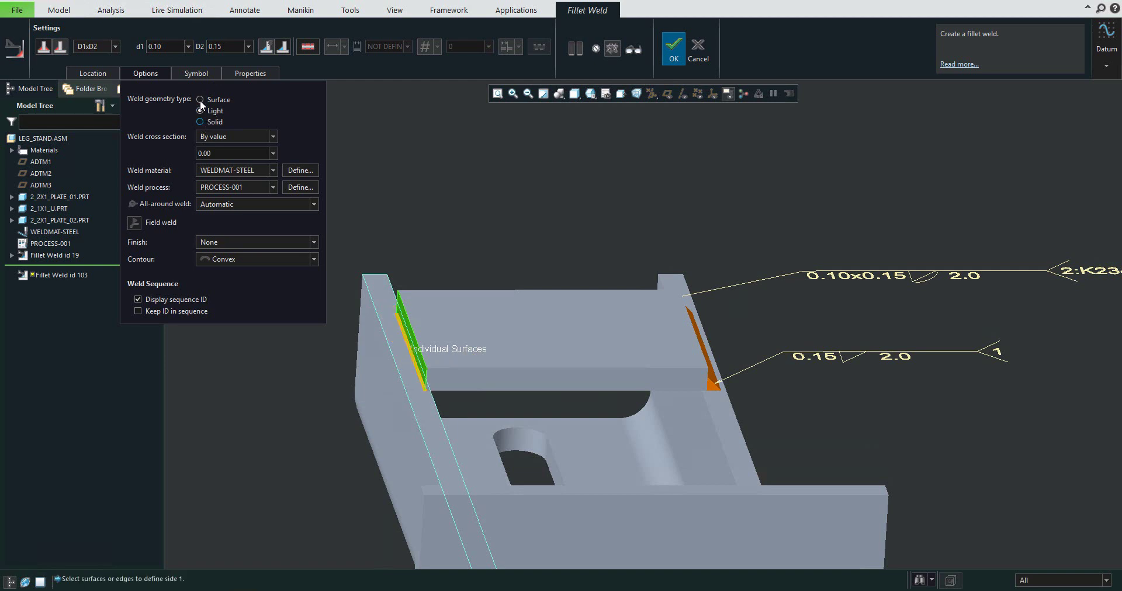
left_click(199, 100)
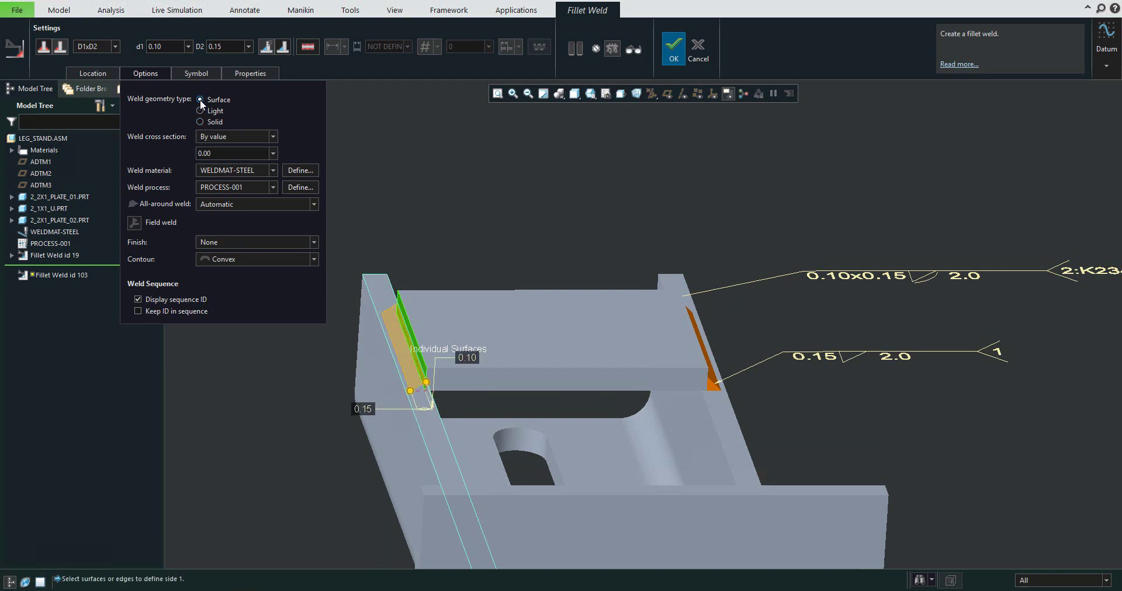
left_click(673, 50)
left_click(476, 156)
mouse_move(477, 157)
middle_mouse_down()
mouse_move(499, 280)
mouse_move(579, 243)
middle_mouse_up()
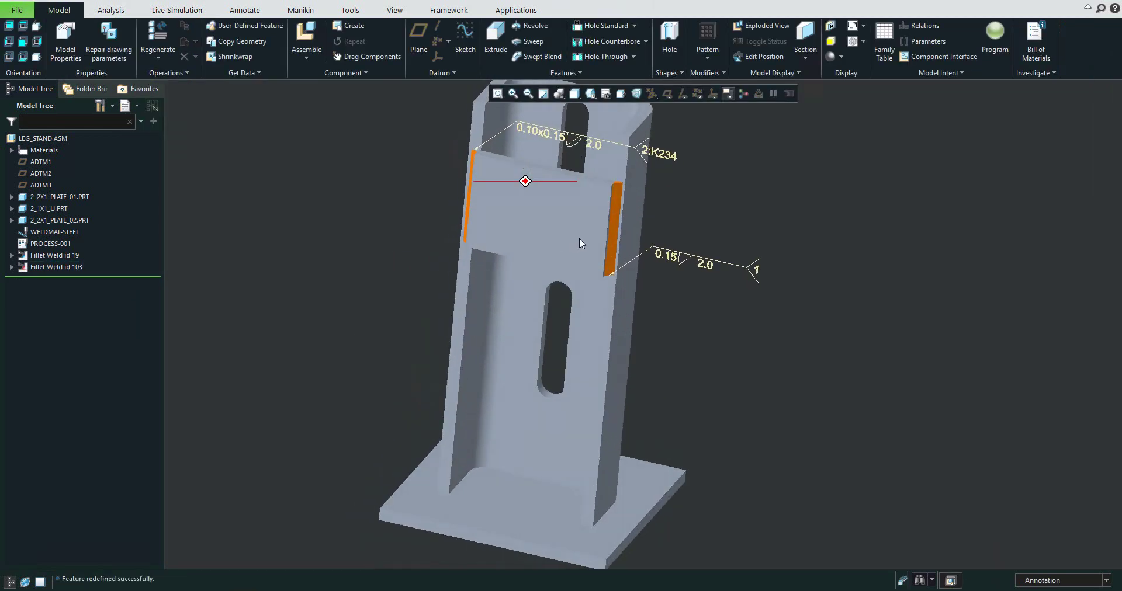
Step: Create a planar section on the base plate's top surface at offset 6.44
scroll(441, 261, "down", 2)
scroll(442, 261, "down", 2)
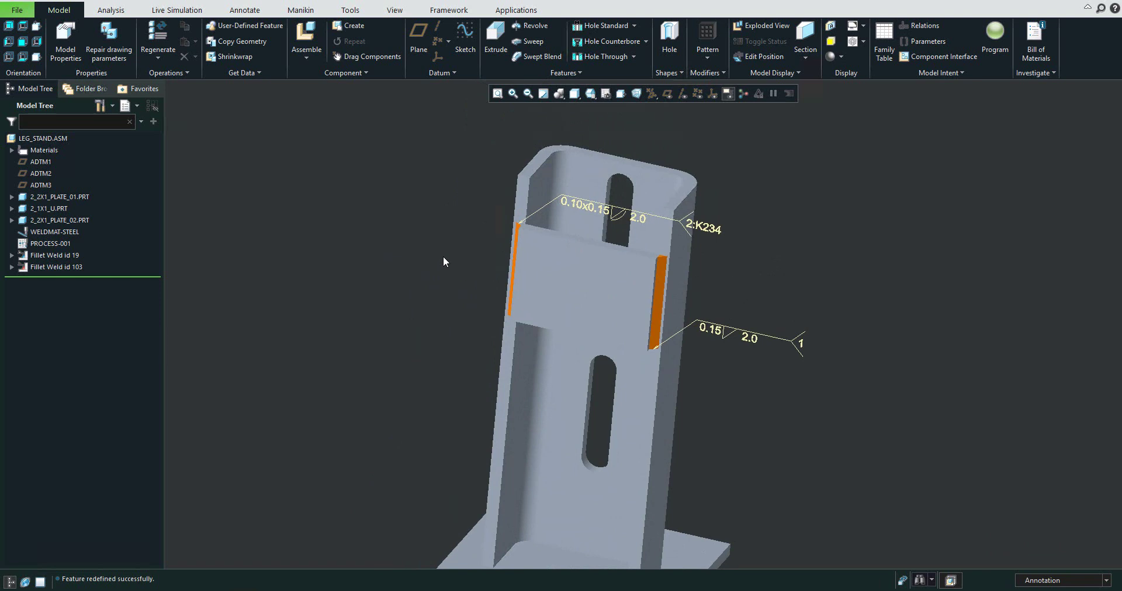
scroll(439, 258, "up", 2)
scroll(439, 257, "up", 1)
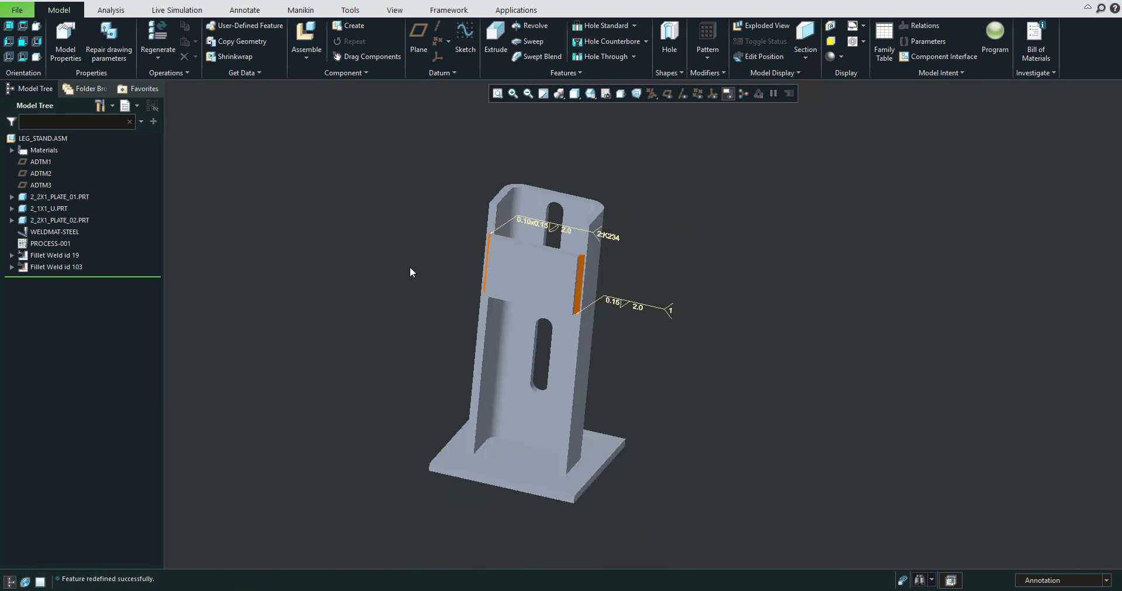
left_click(395, 10)
left_click(448, 35)
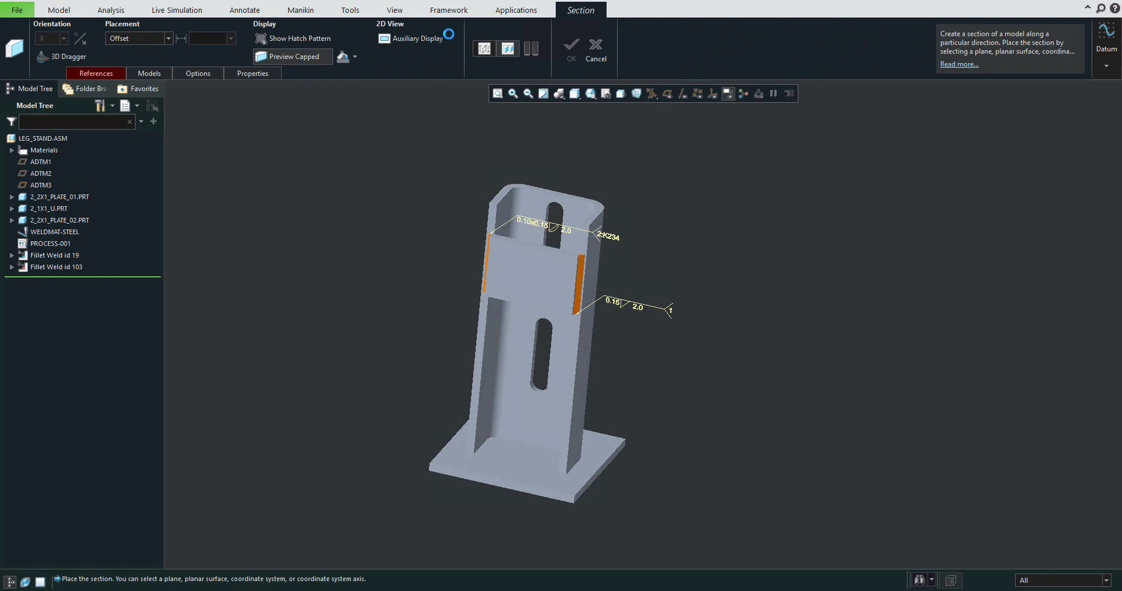
left_click(601, 443)
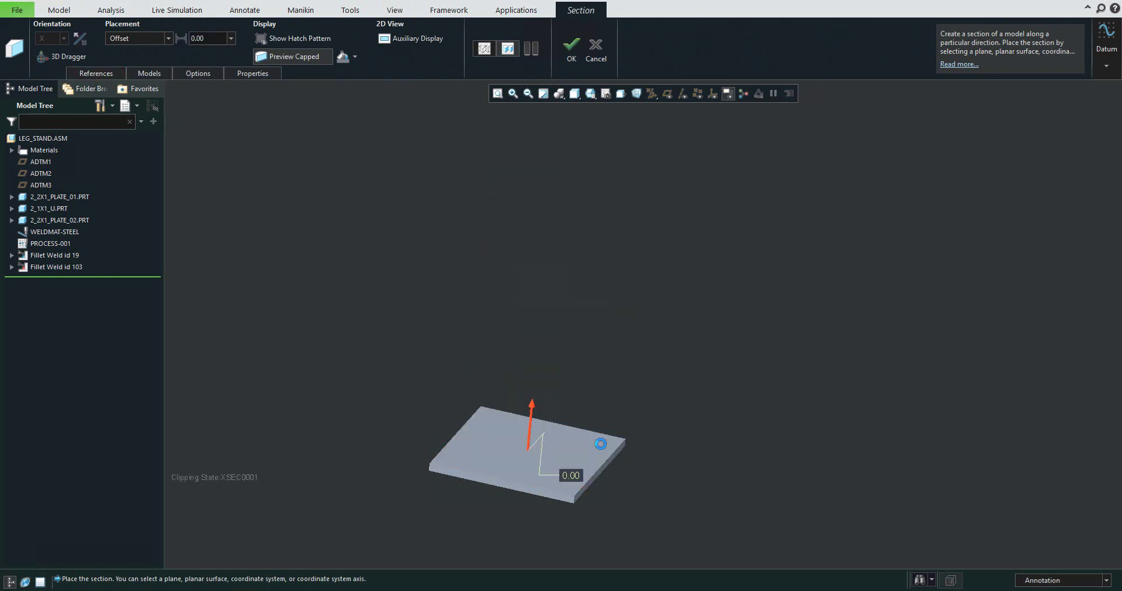
left_click_drag(531, 428, 550, 236)
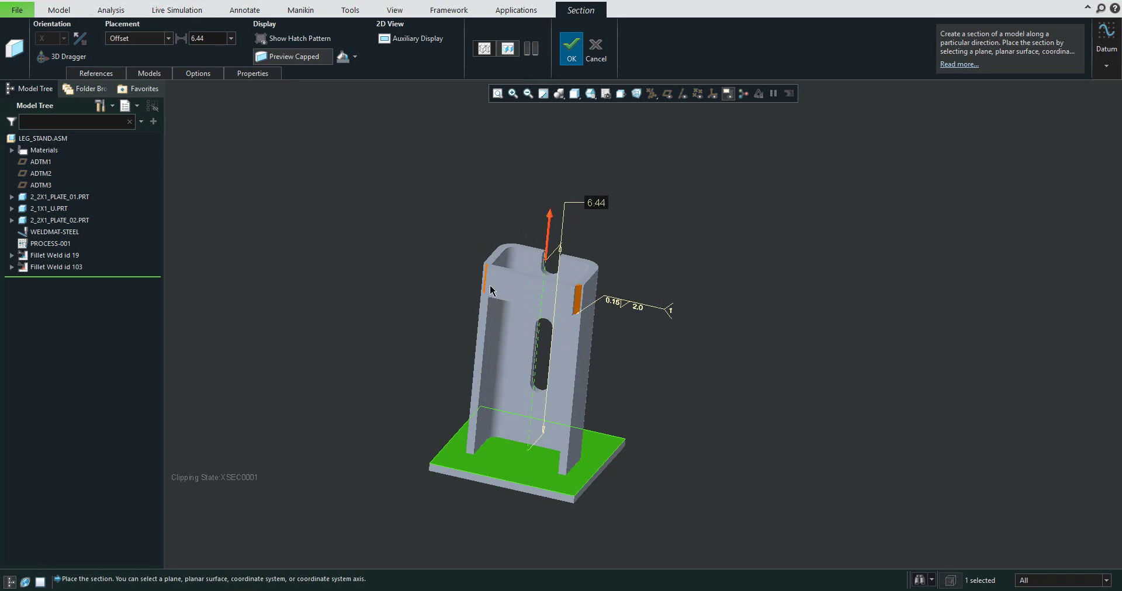
Step: Rename the section from XSEC0001 to A and finish it
left_click(249, 74)
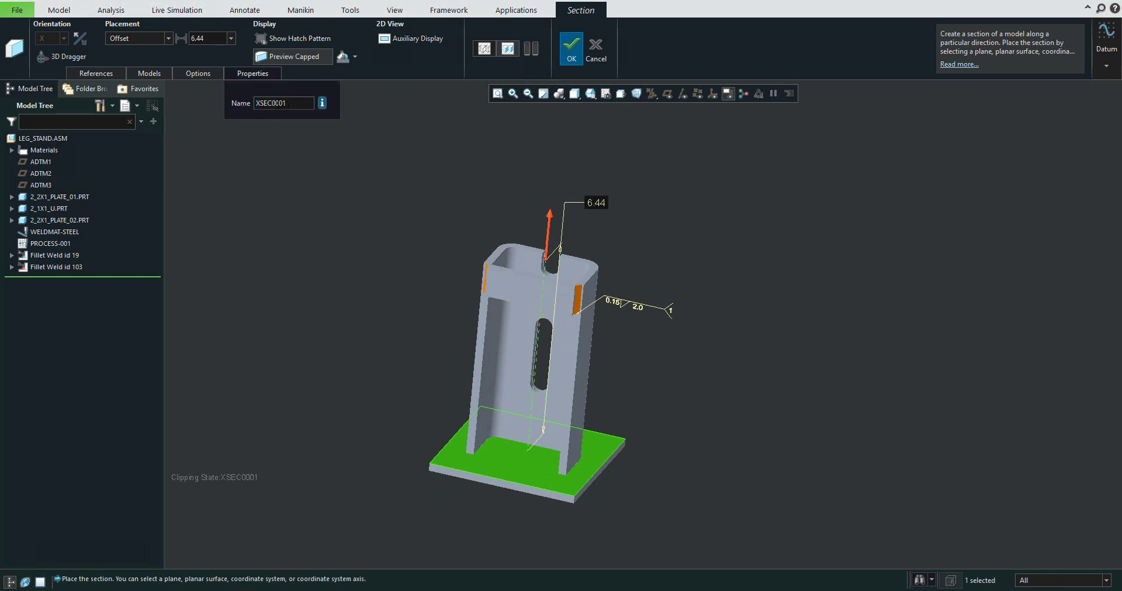
double_click(270, 103)
type("A")
left_click(571, 50)
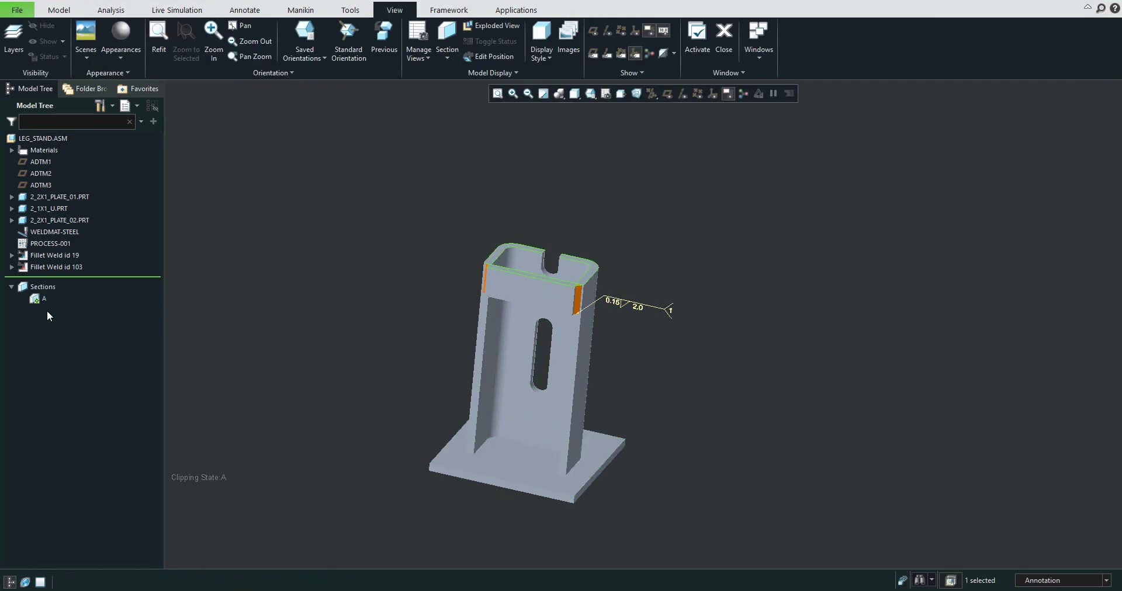
Step: Create drawing WELD-TYPES from an empty A3 sheet
left_click(328, 293)
key("ctrl+n")
left_click(475, 272)
type("weld-types")
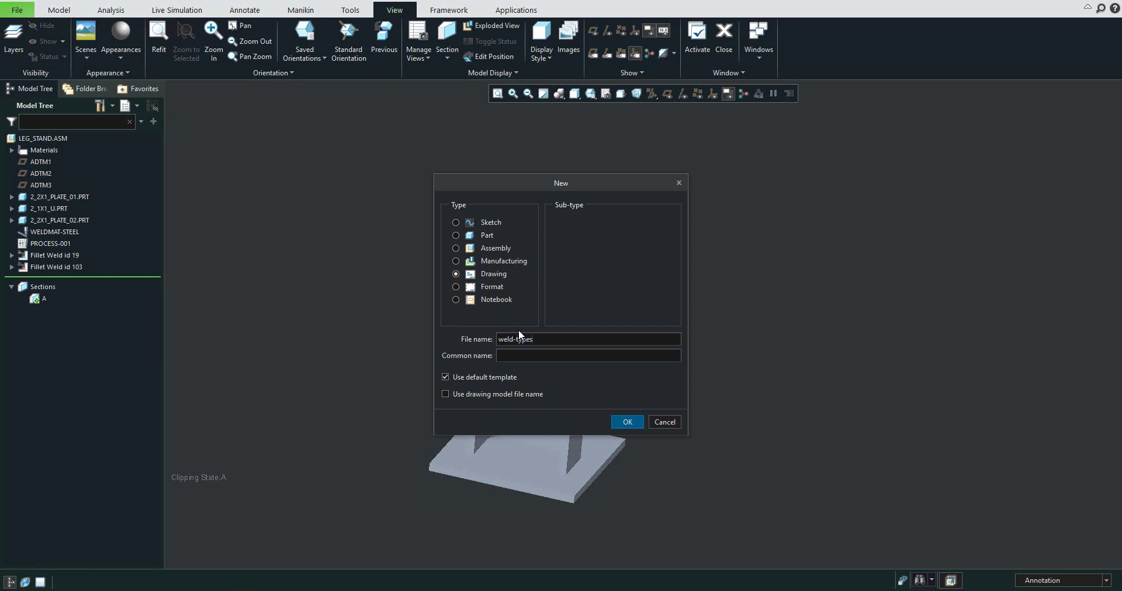
key("Return")
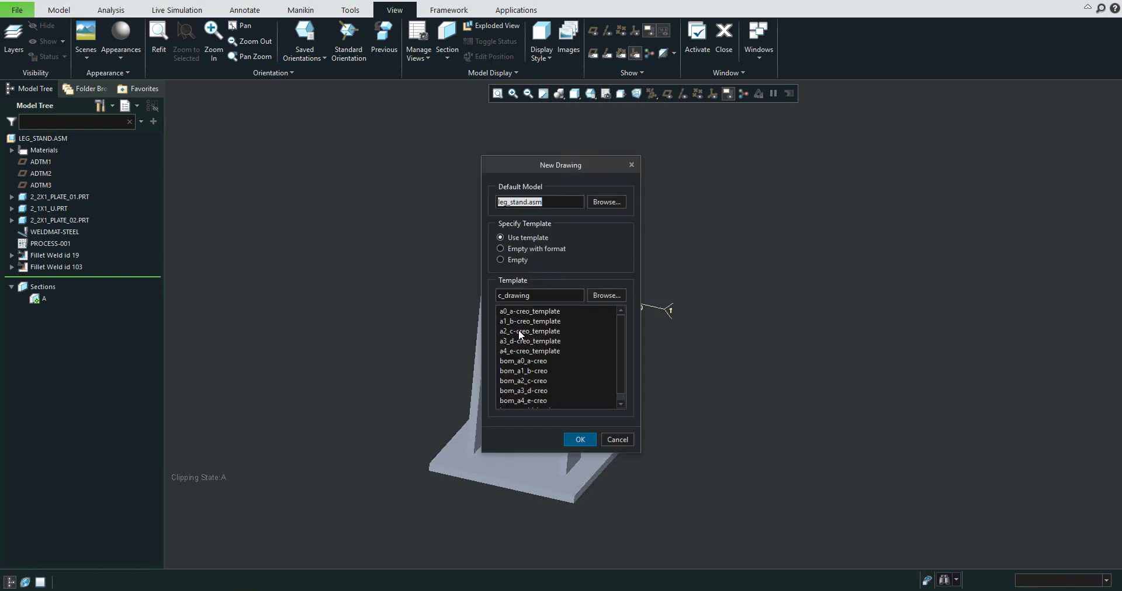
left_click(500, 259)
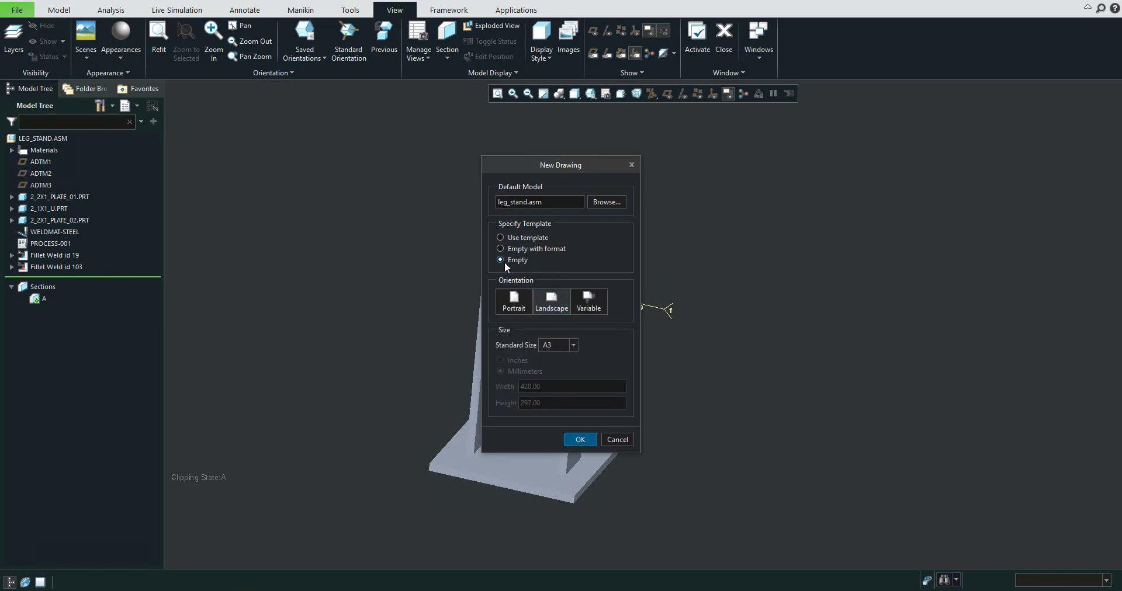
left_click(580, 439)
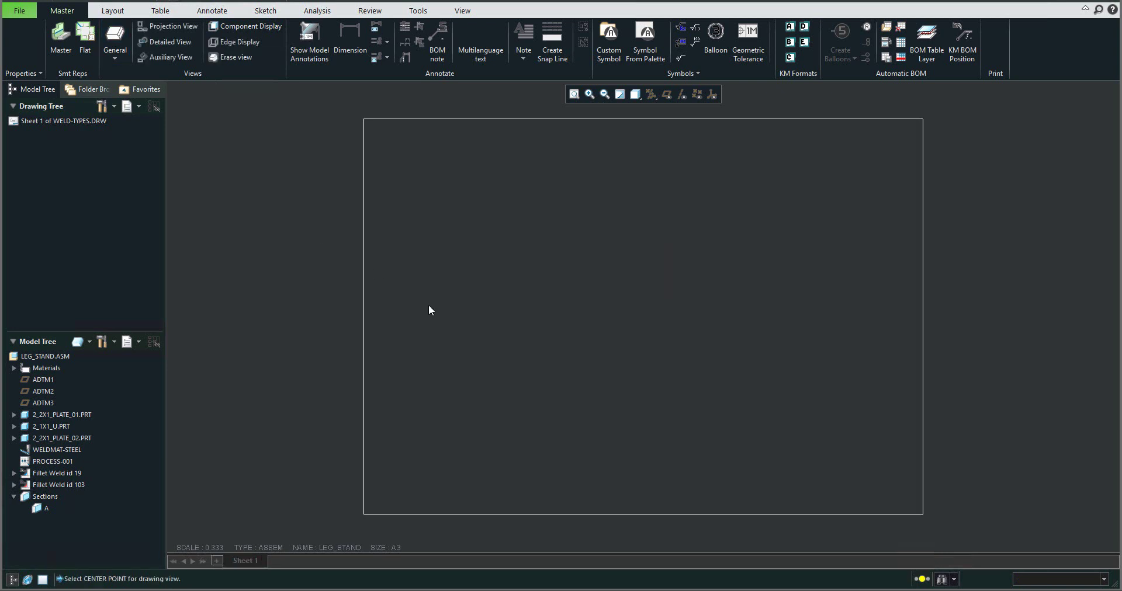
Step: Place a general view oriented by geometry references, with the plate surface as front and a second surface as bottom
left_click(588, 360)
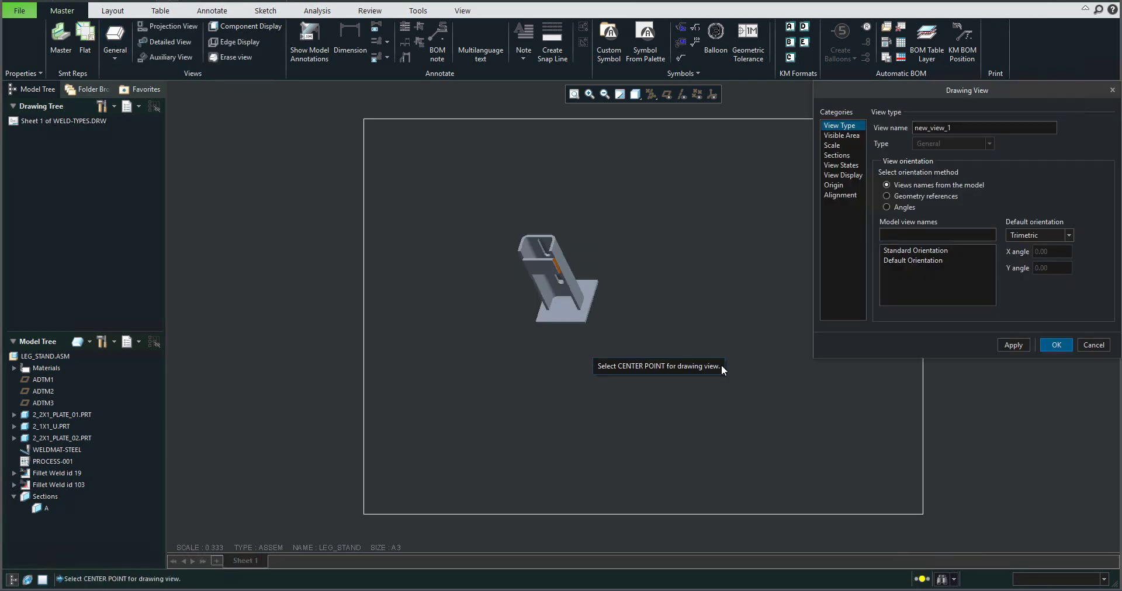
scroll(549, 278, "up", 2)
scroll(548, 278, "up", 1)
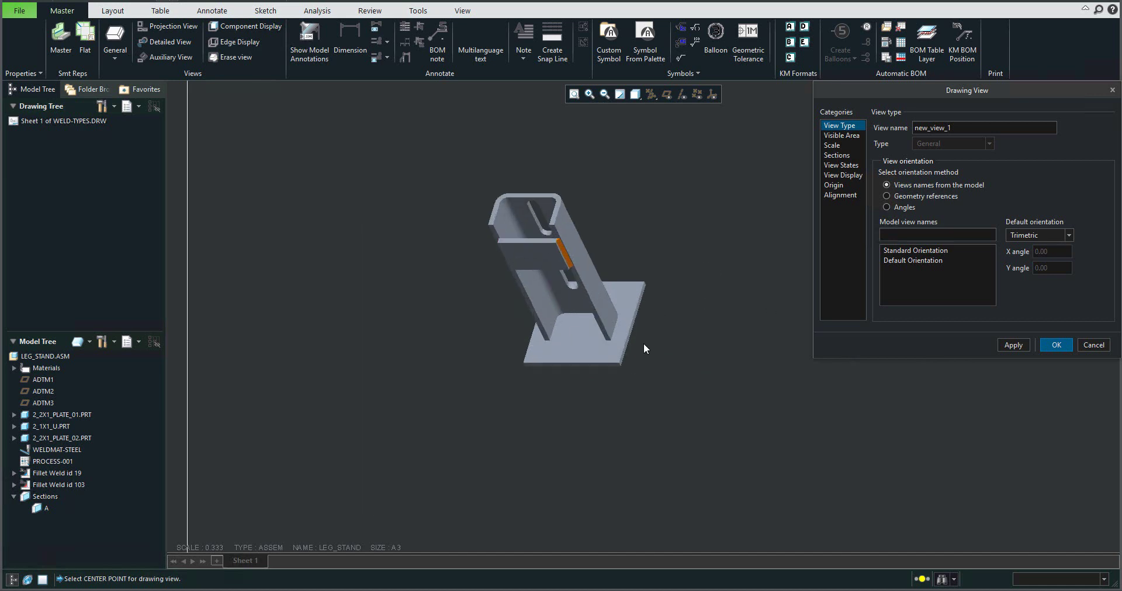
left_click(887, 197)
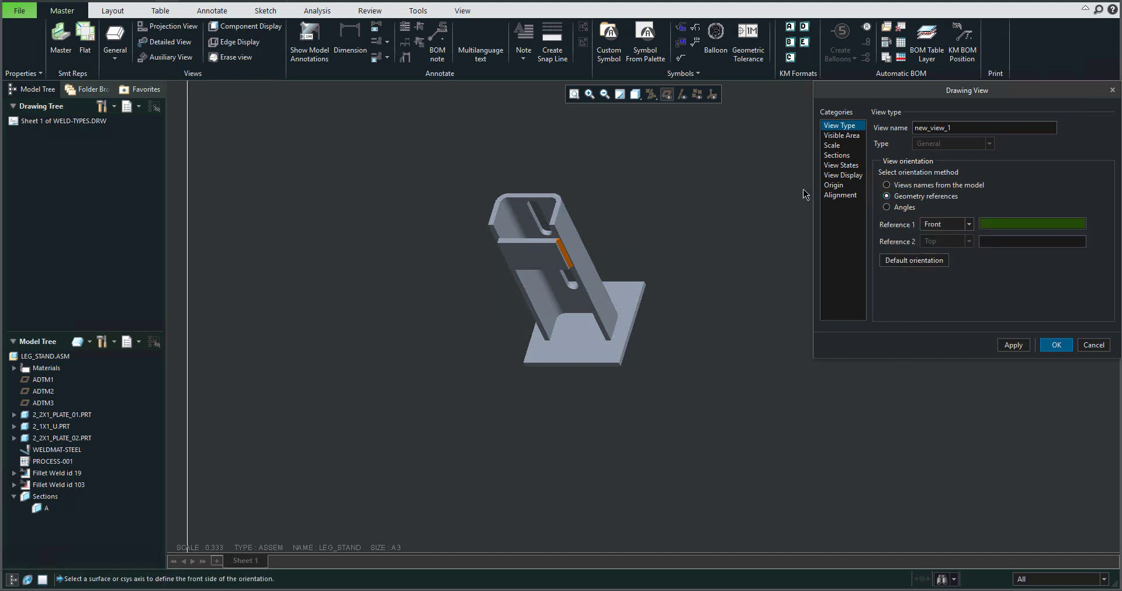
left_click(630, 290)
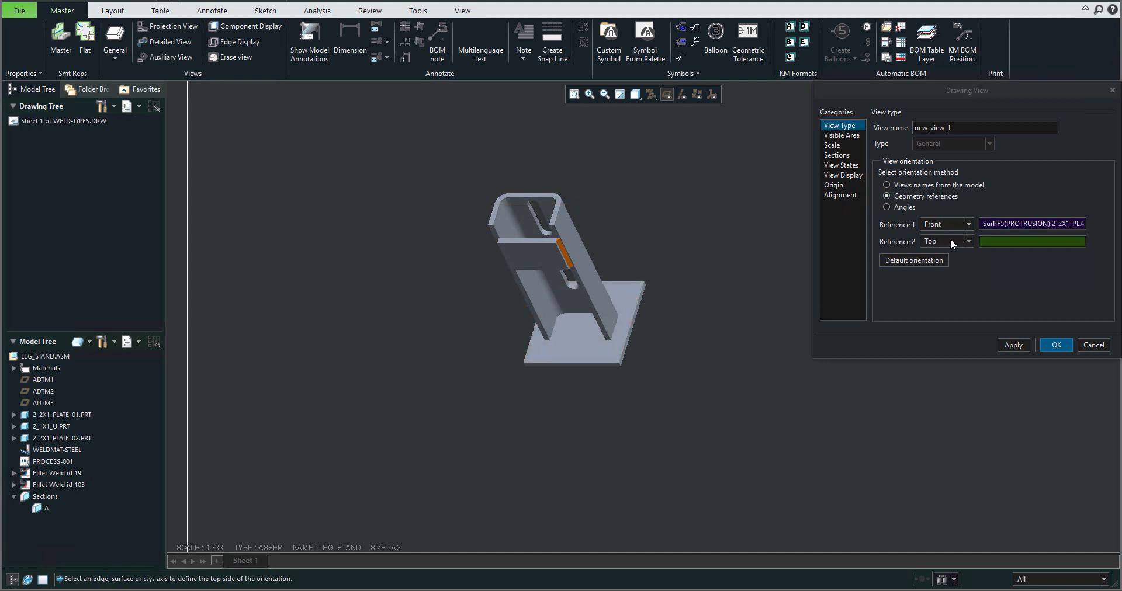
left_click(969, 241)
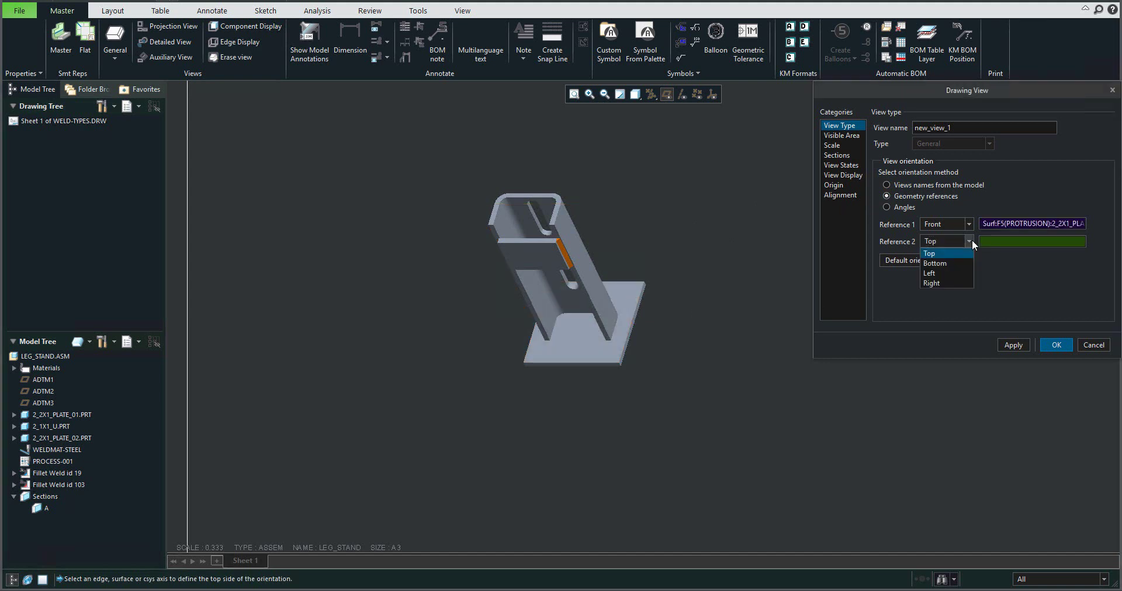
left_click(935, 264)
scroll(611, 345, "up", 5)
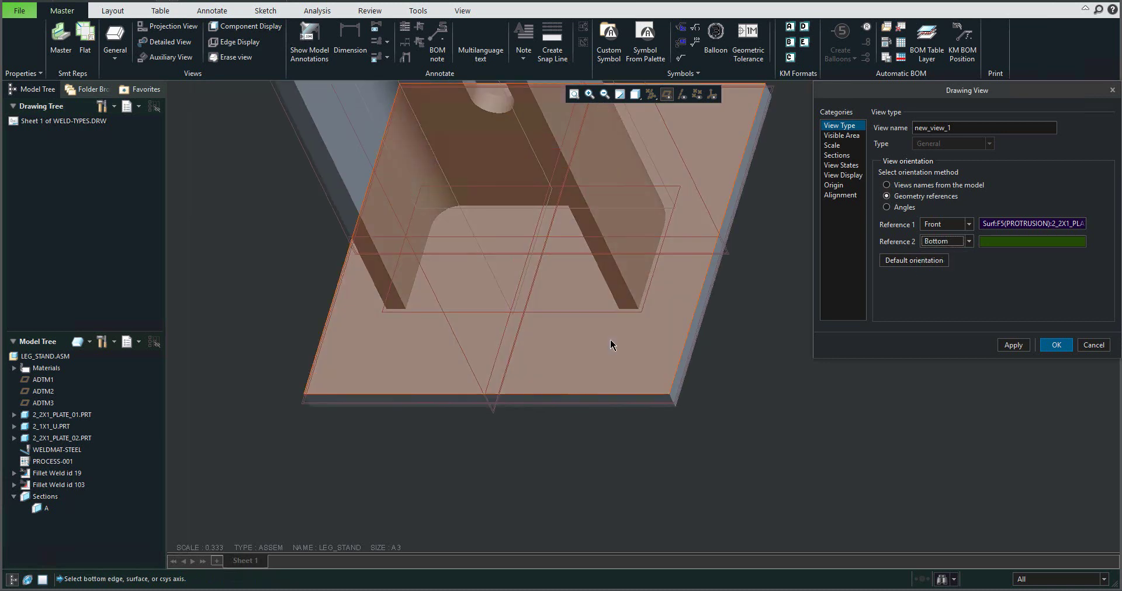
left_click(624, 295)
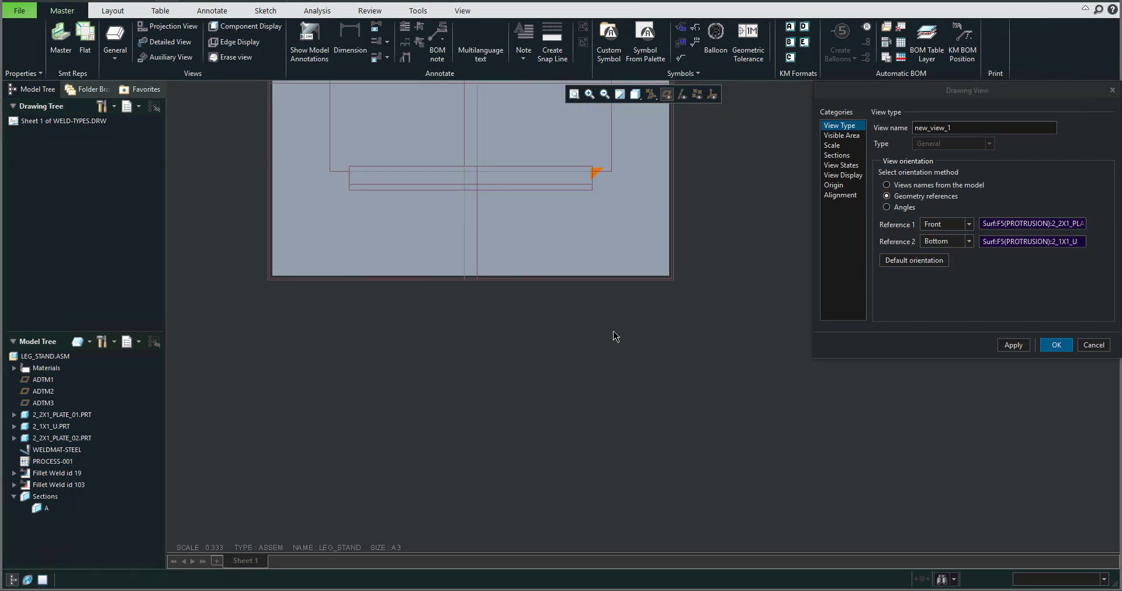
scroll(611, 336, "down", 3)
scroll(534, 218, "down", 2)
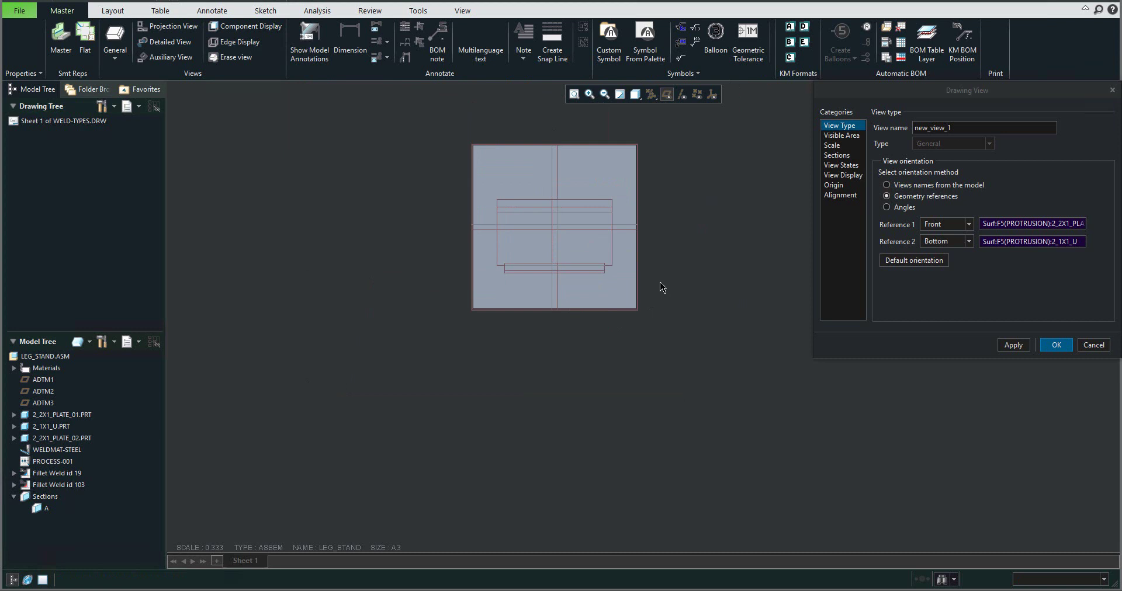
Step: Make the view a full 2D cross-section using section A
left_click(832, 156)
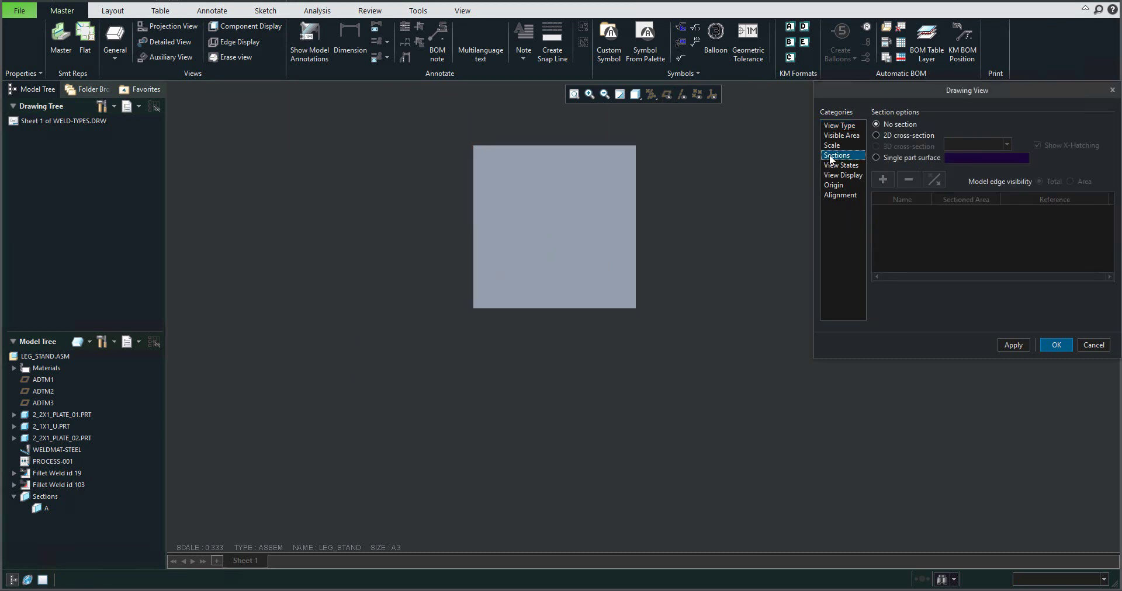
left_click(876, 135)
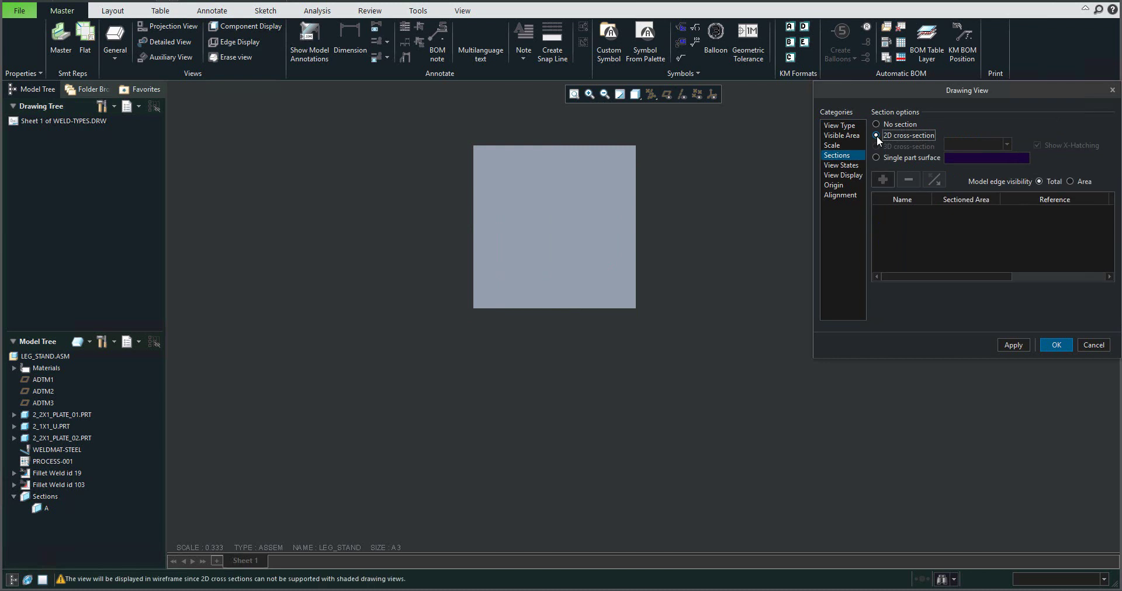
left_click(881, 180)
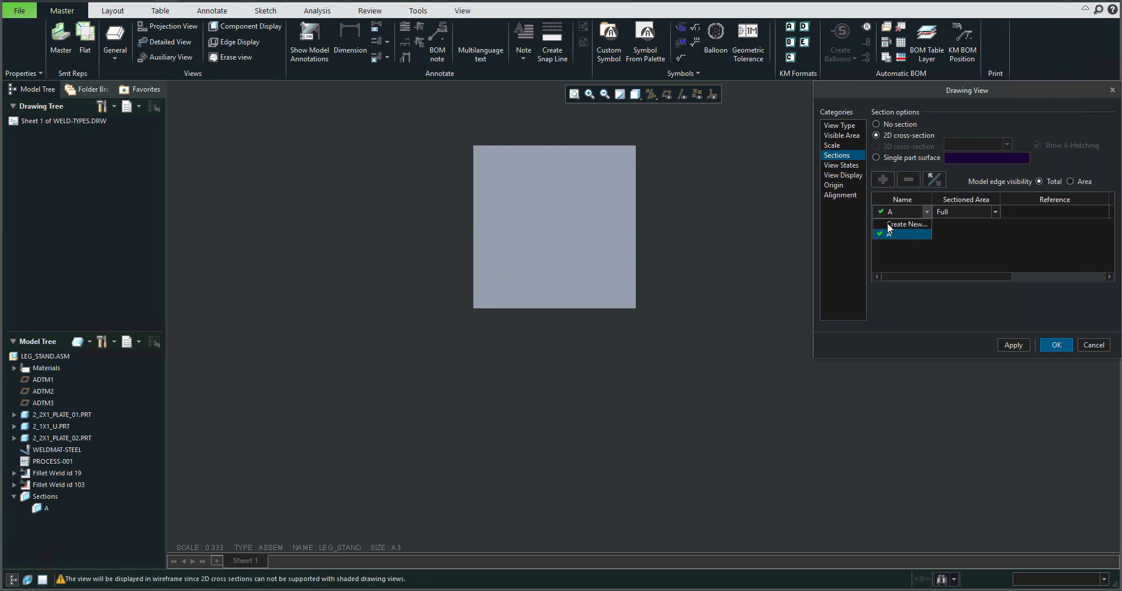
left_click(894, 233)
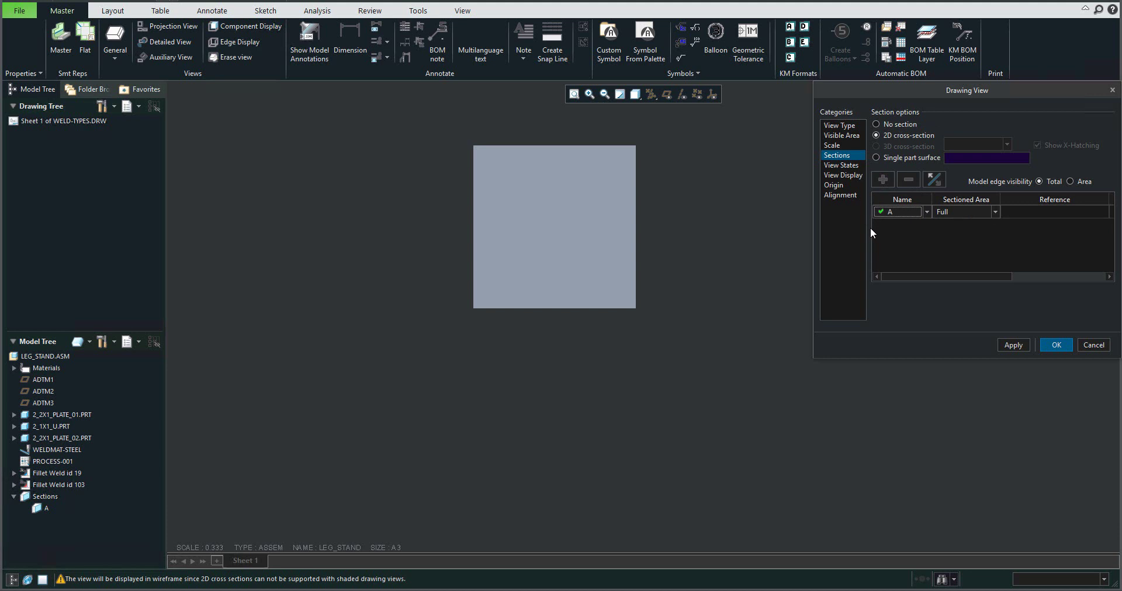
left_click(1055, 346)
Step: Drag the SECTION A-A label from below the view to above it
left_click(535, 386)
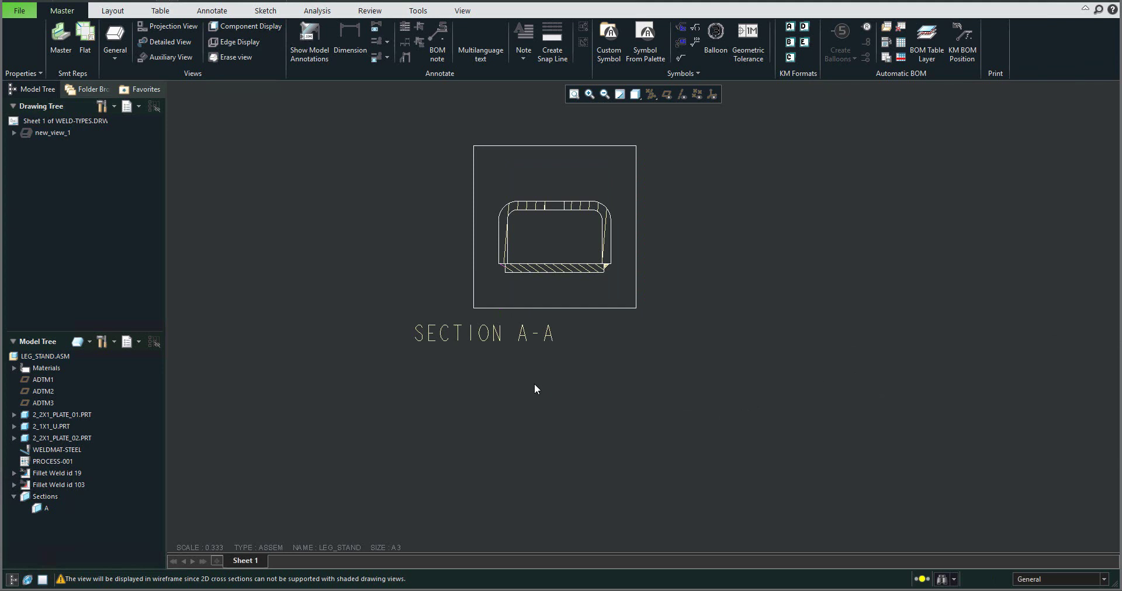
middle_click_drag(604, 400, 601, 449)
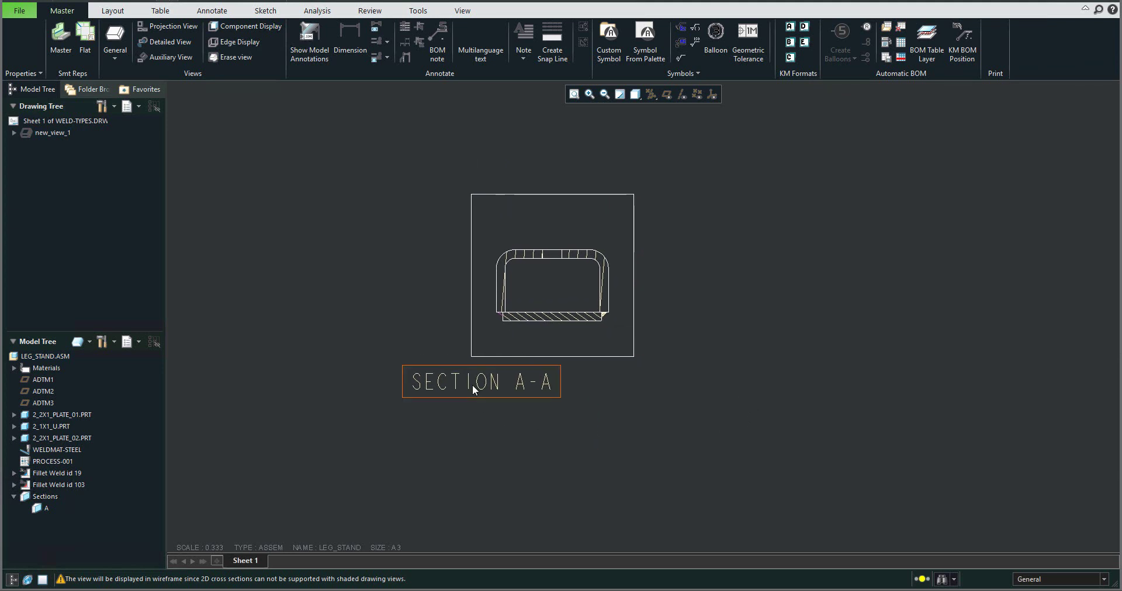
double_click(446, 374)
left_click_drag(446, 374, 362, 150)
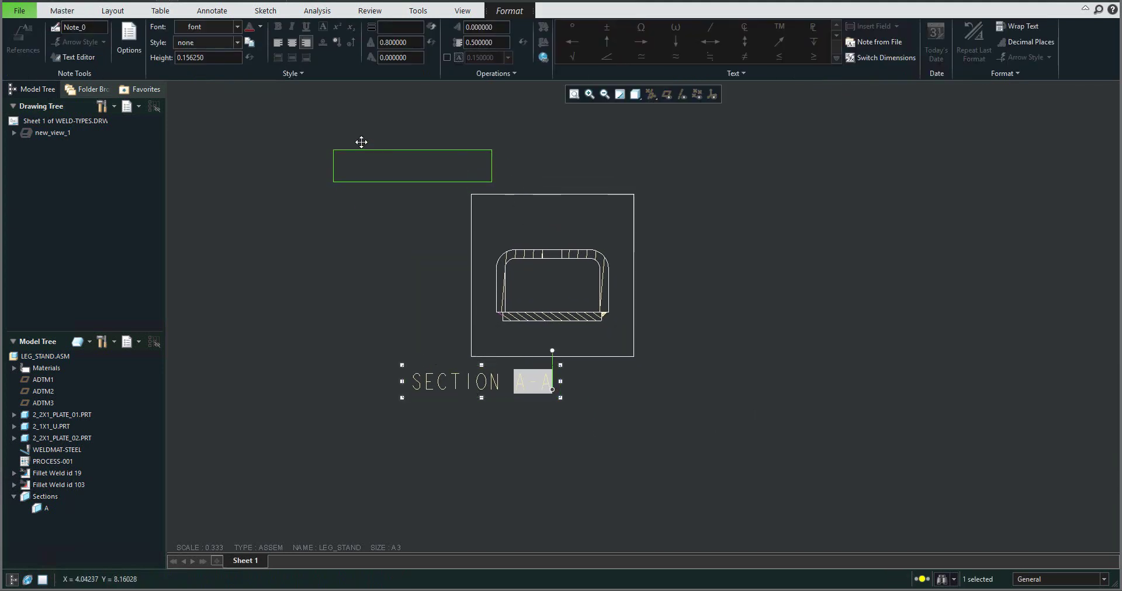
left_click(500, 308)
Step: Zoom and pan around the section view to inspect the weld hatching
scroll(534, 292, "up", 3)
scroll(534, 294, "up", 2)
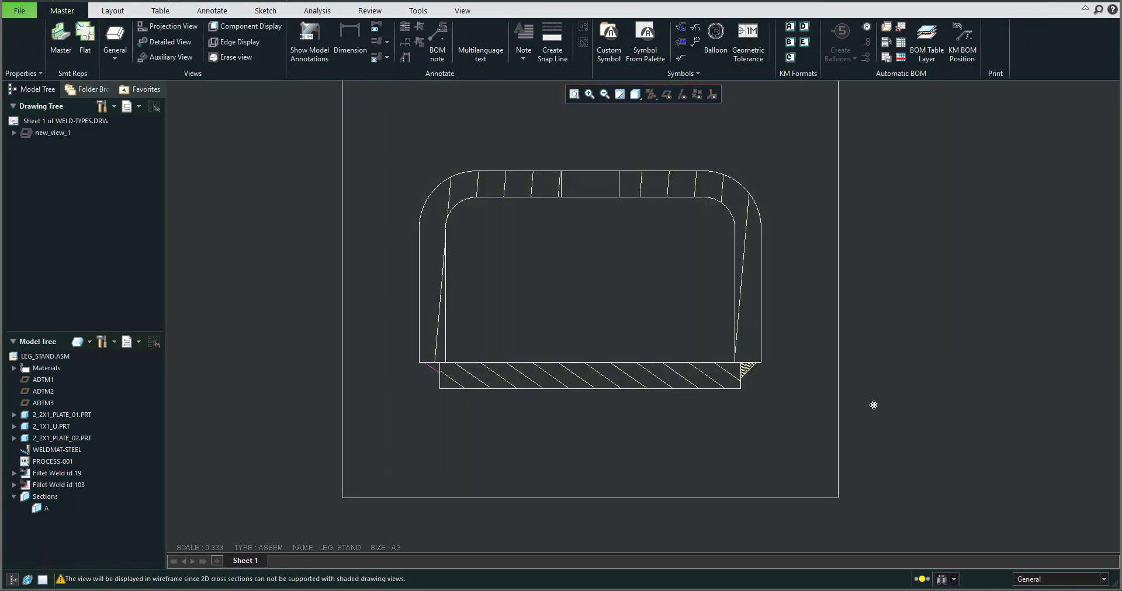
middle_click_drag(907, 394, 868, 412)
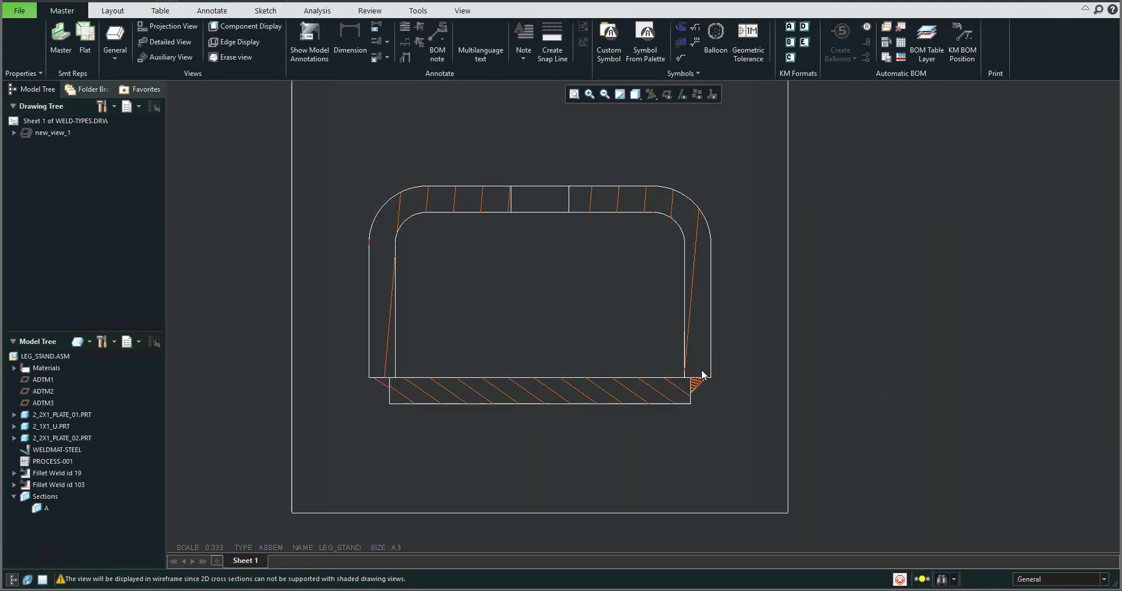
scroll(699, 392, "up", 2)
scroll(700, 394, "up", 4)
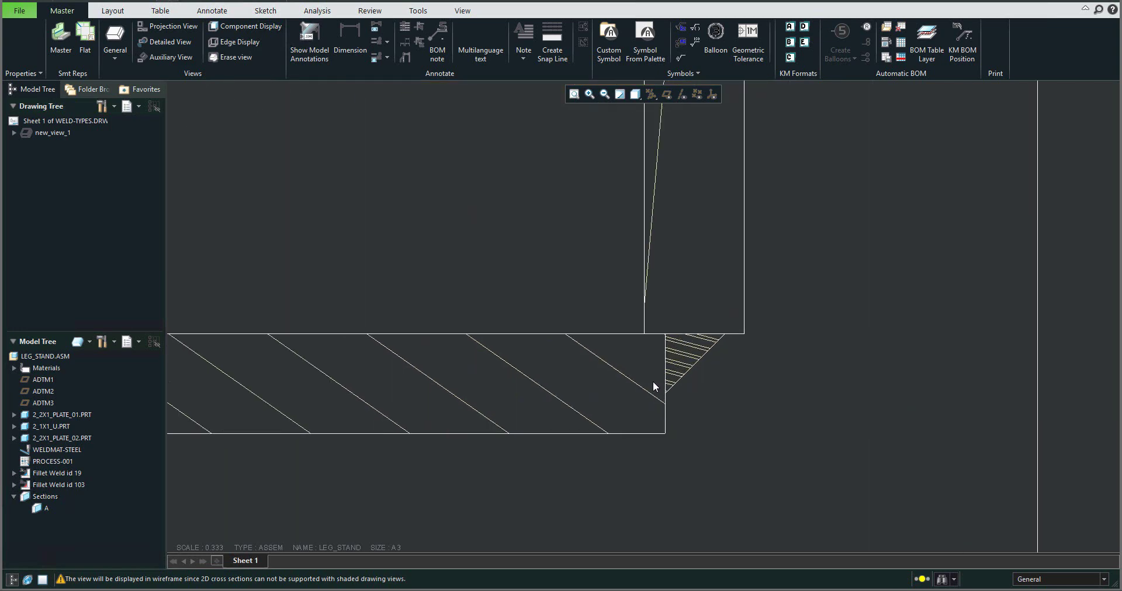
scroll(815, 381, "down", 5)
scroll(655, 397, "up", 4)
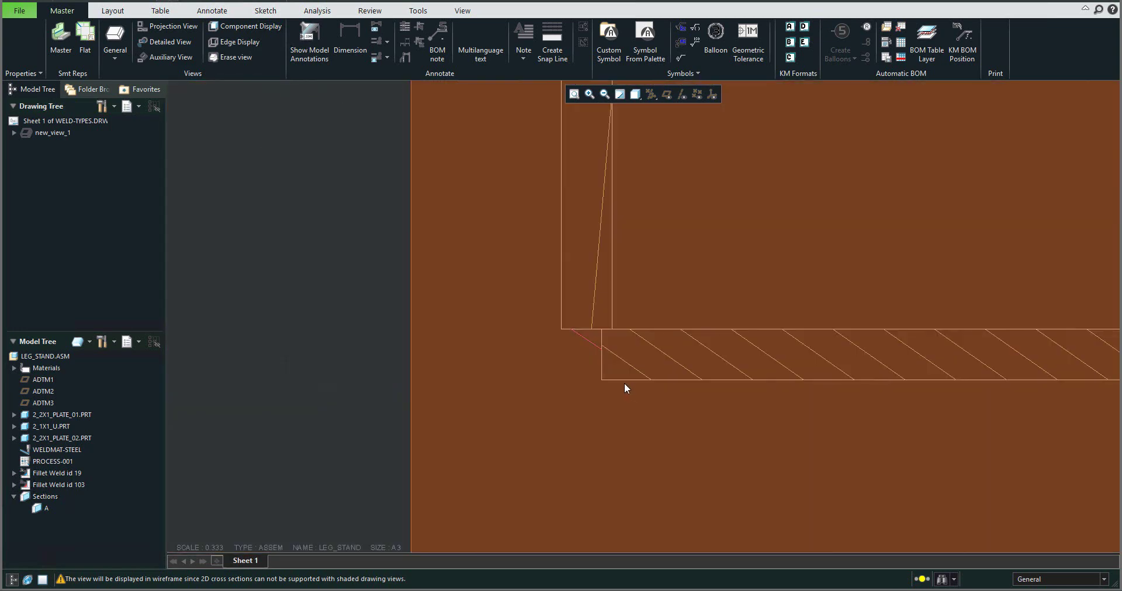
scroll(355, 310, "down", 4)
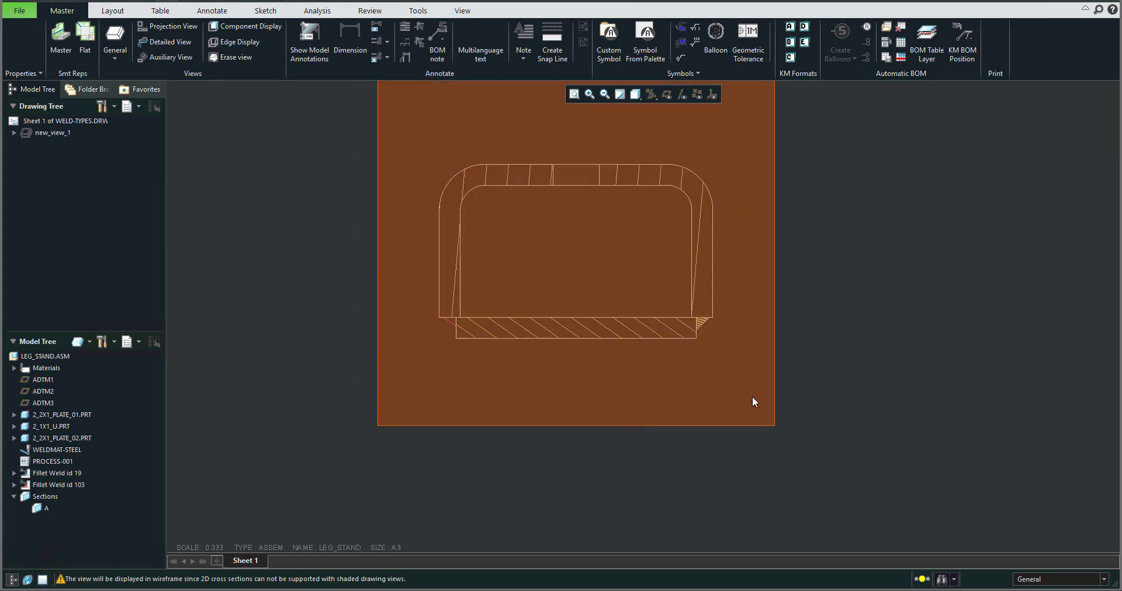
scroll(703, 325, "up", 3)
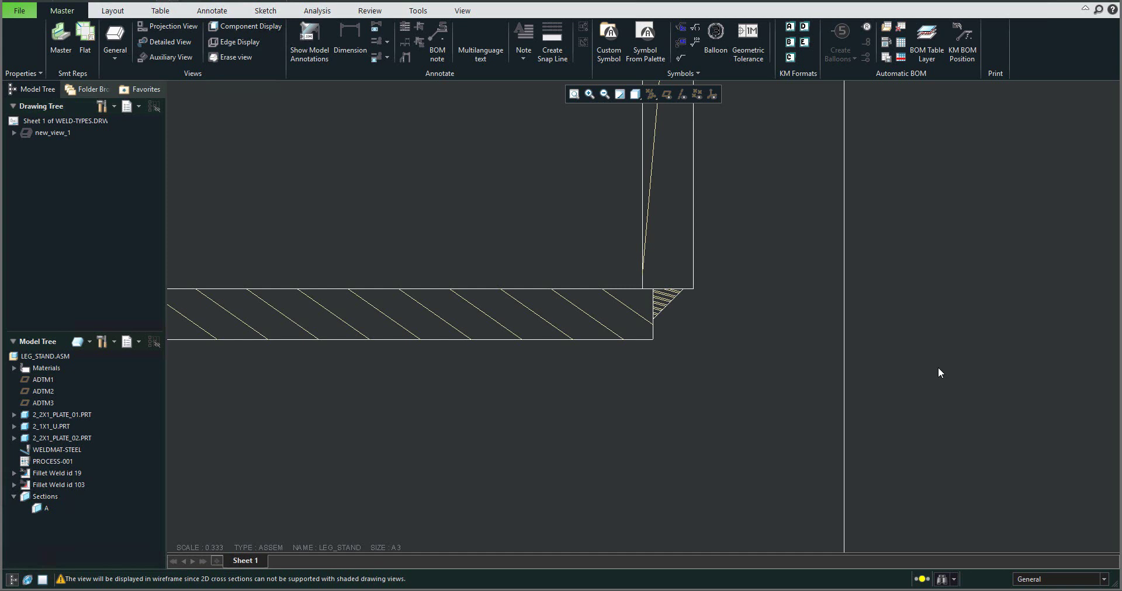
scroll(938, 367, "down", 3)
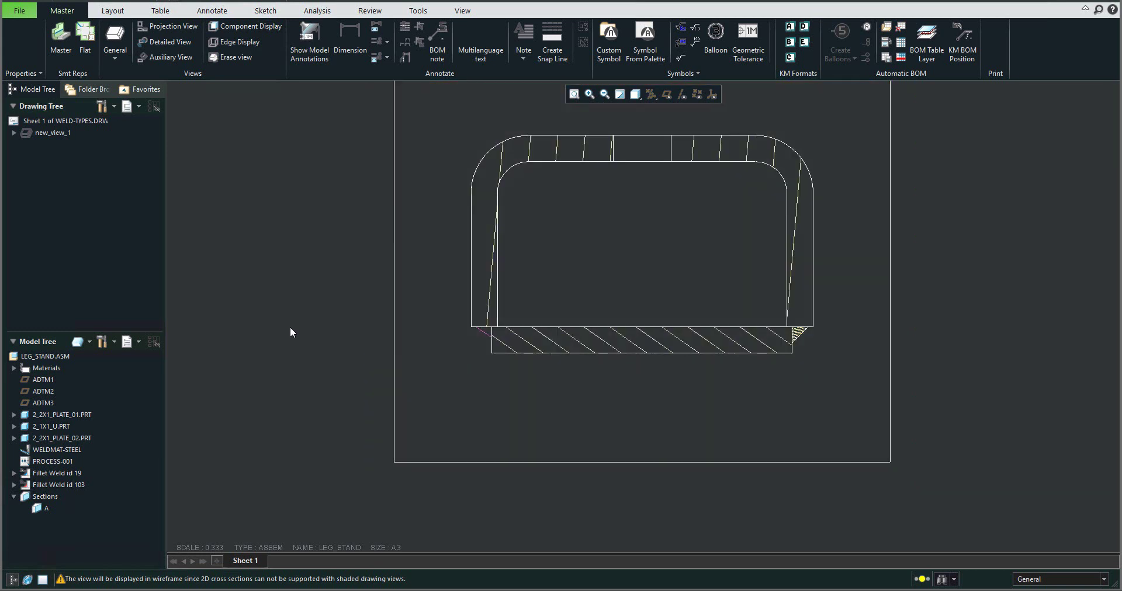
scroll(291, 330, "down", 3)
middle_click_drag(290, 327, 432, 376)
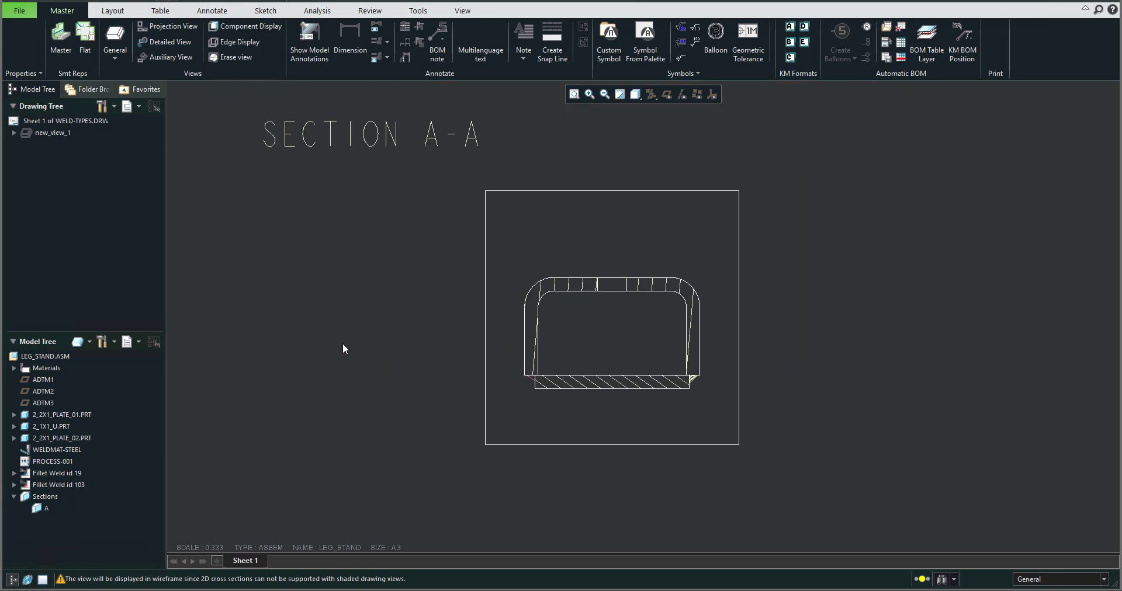
scroll(344, 322, "down", 1)
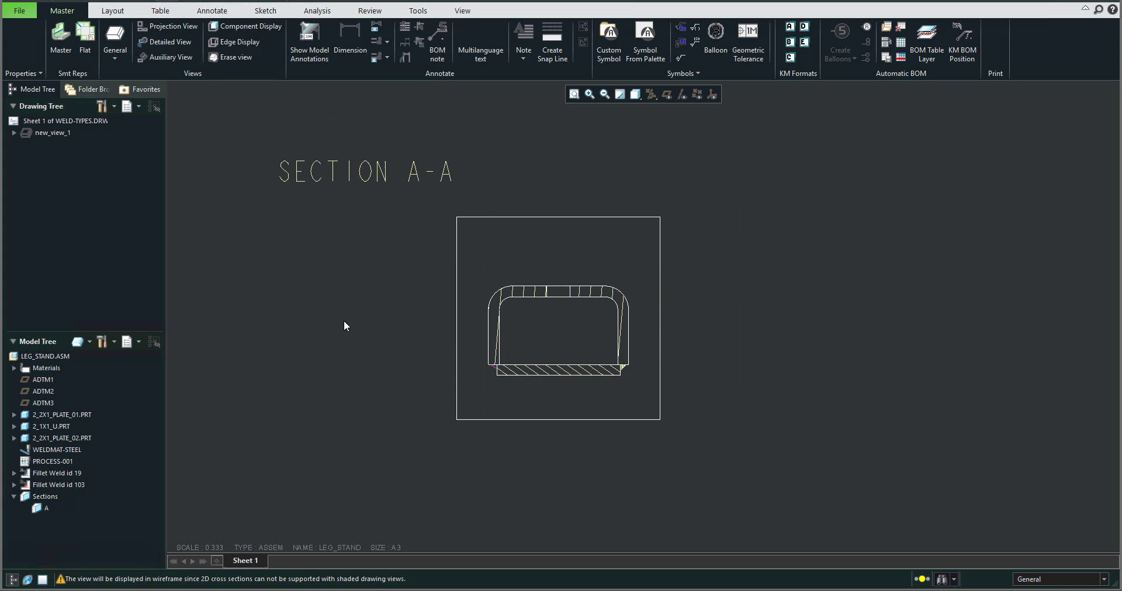
Step: Select both model weld symbols for display on the SECTION A-A view
left_click(308, 44)
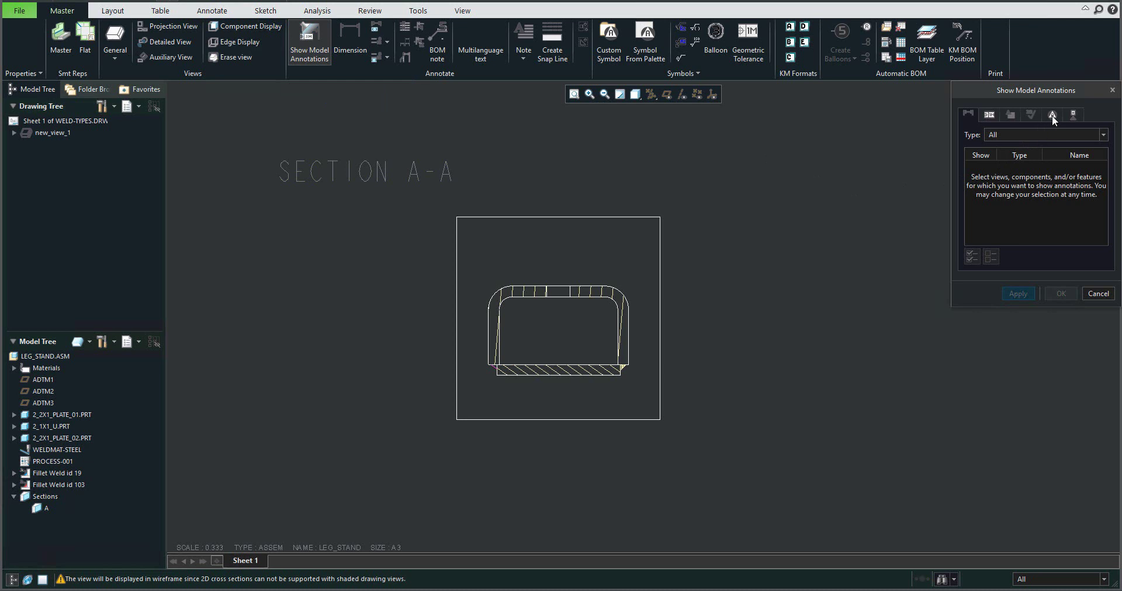
left_click(1052, 114)
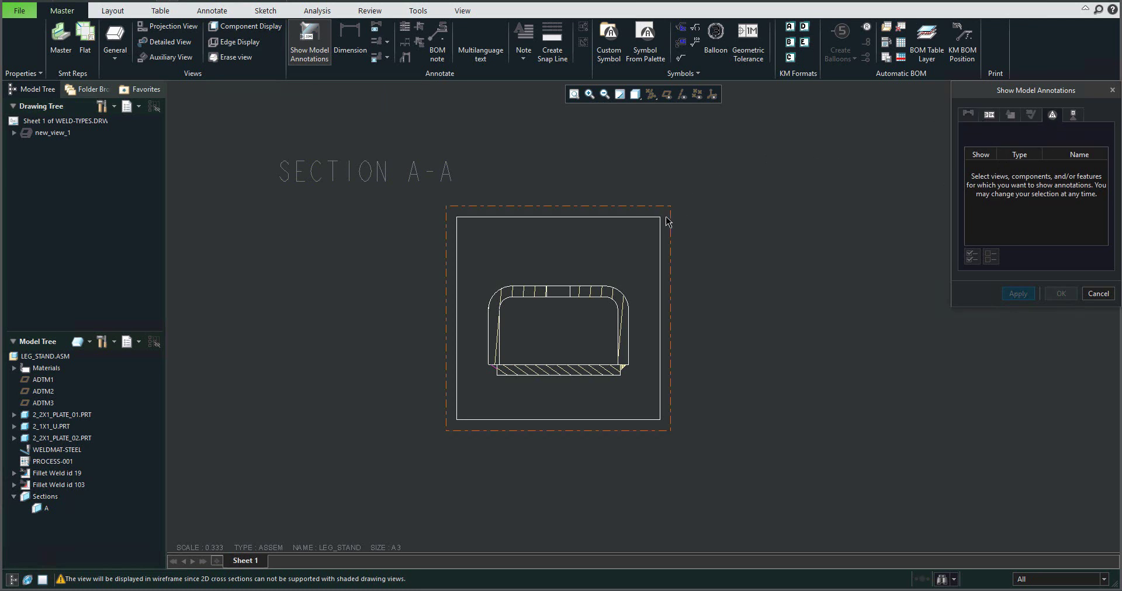
left_click(668, 221)
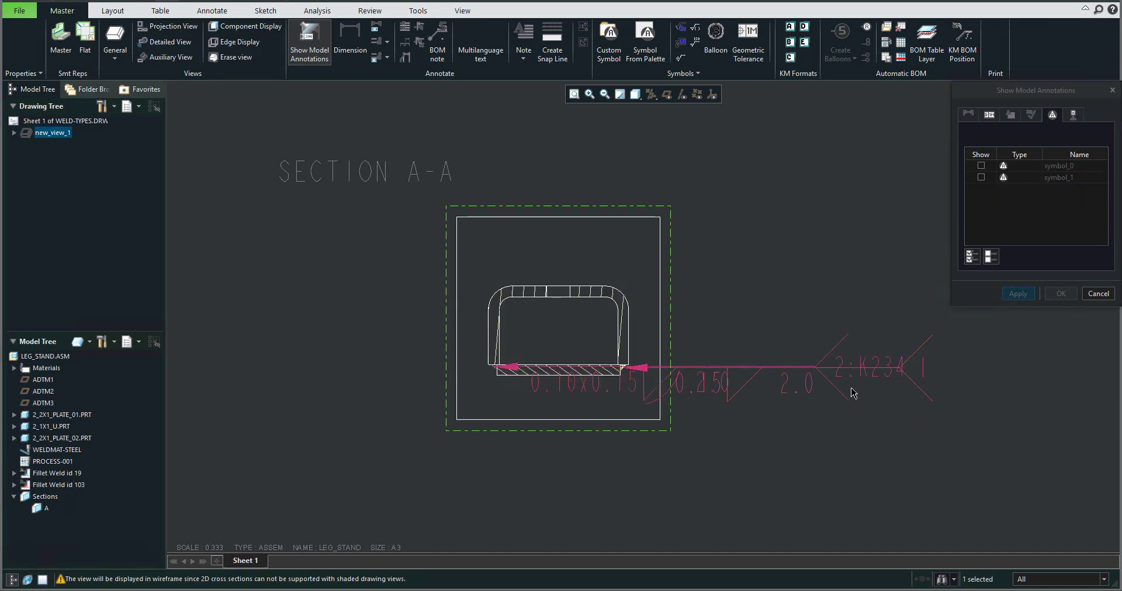
left_click(971, 258)
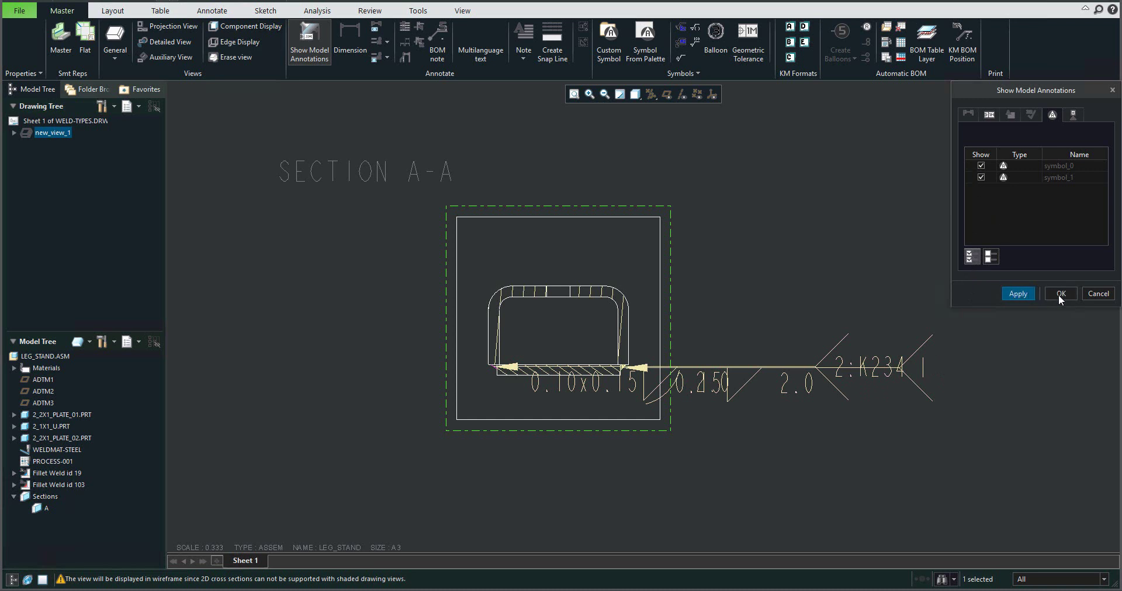
Step: Confirm the weld symbols, drag them below the section view, and shift one up and right
left_click(1059, 294)
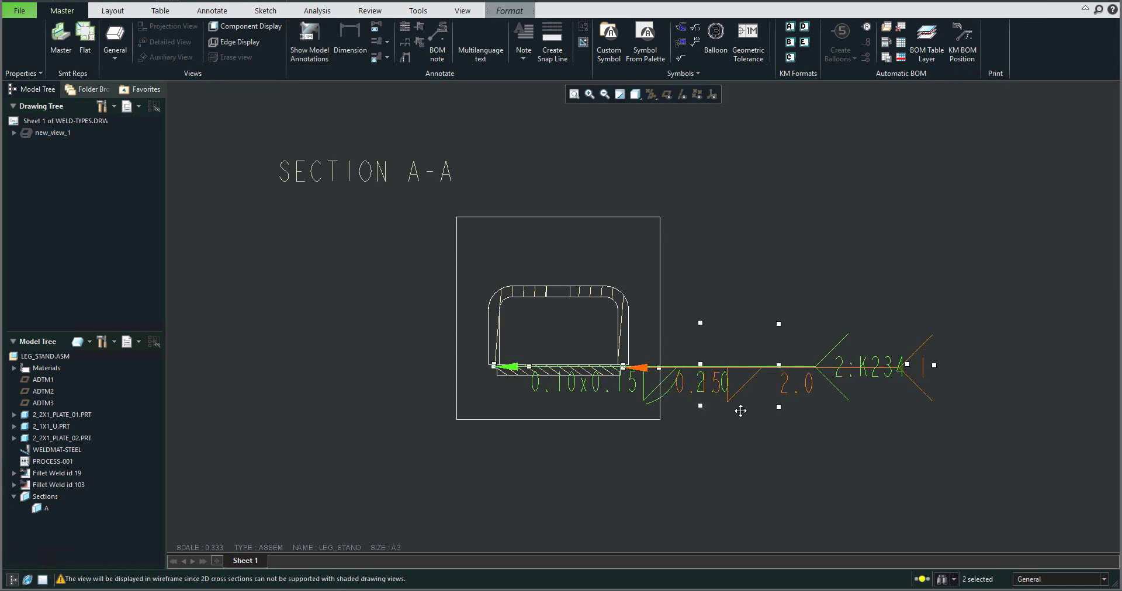
left_click_drag(739, 406, 681, 483)
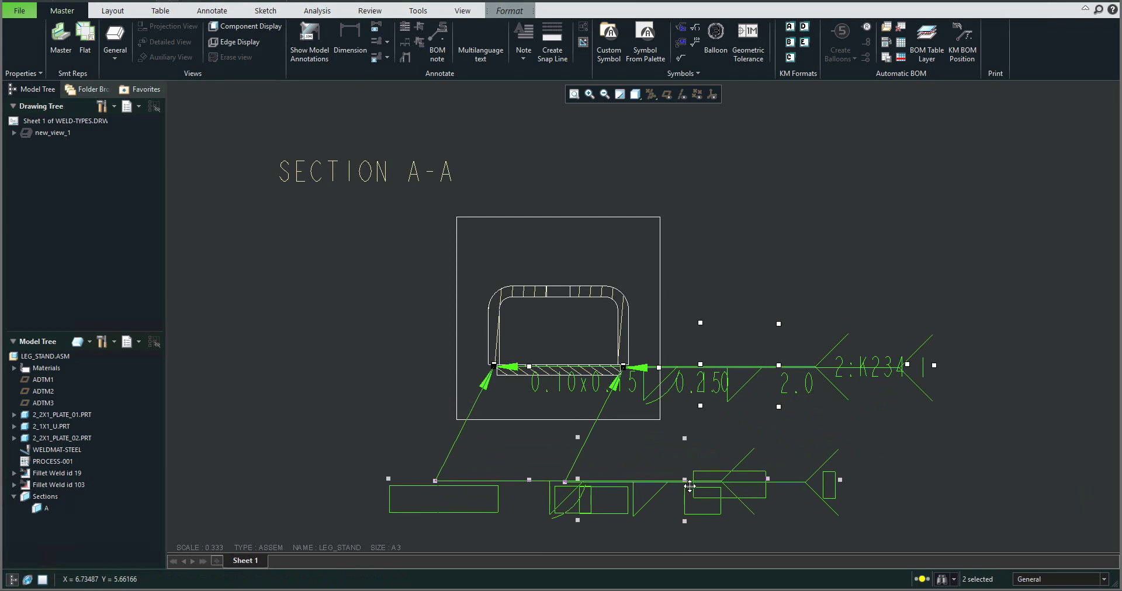
left_click(766, 457)
left_click(586, 458)
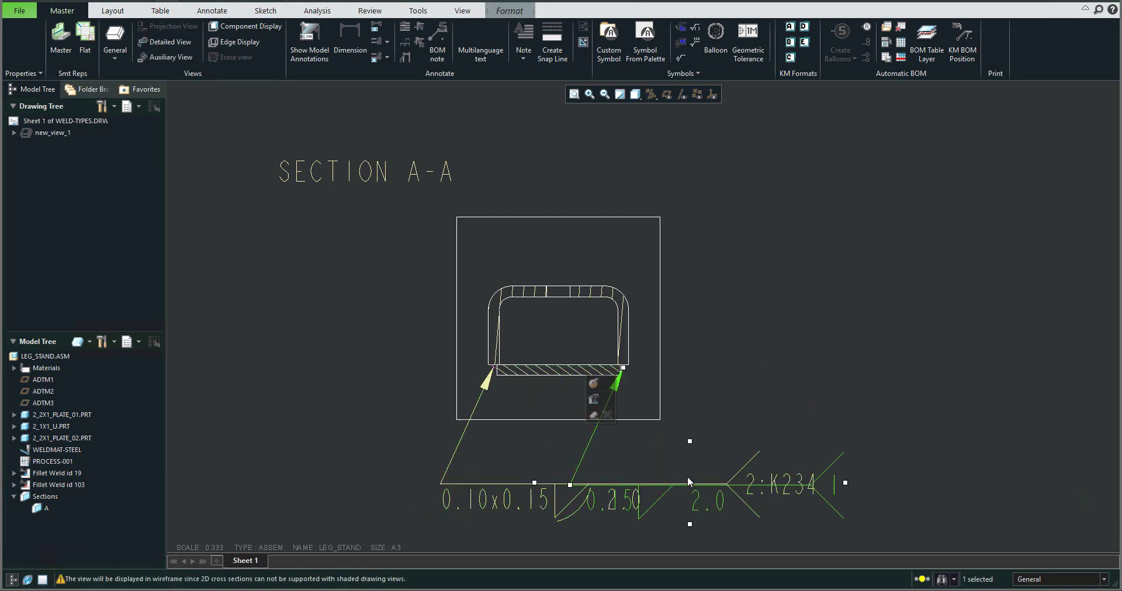
left_click_drag(689, 482, 801, 435)
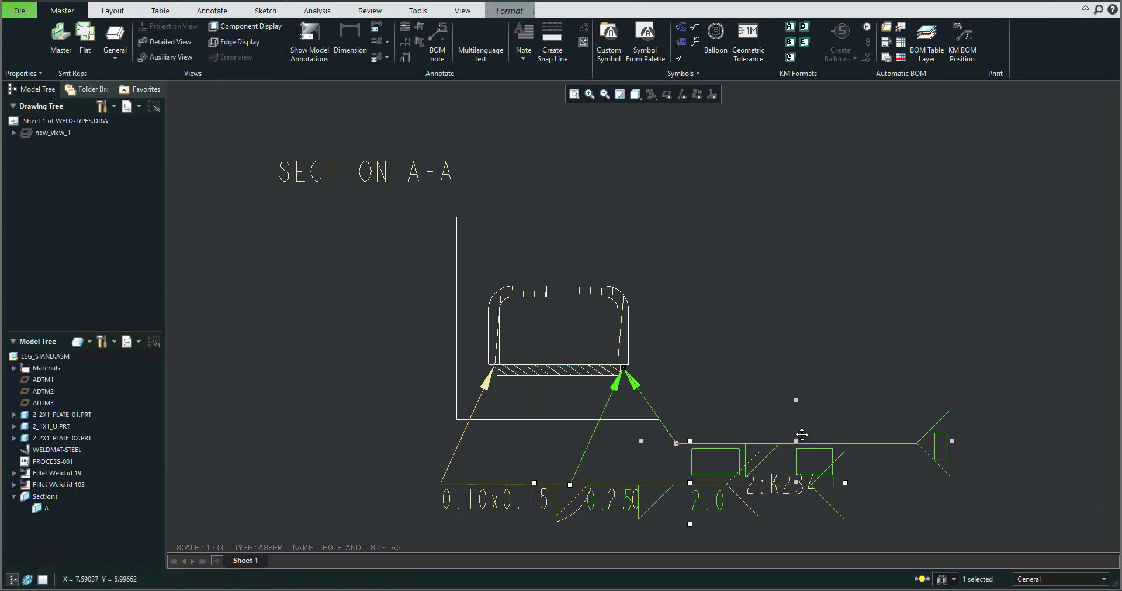
Step: Move the 0.10x0.15 weld symbol down-left, clear below the section box
scroll(674, 339, "down", 2)
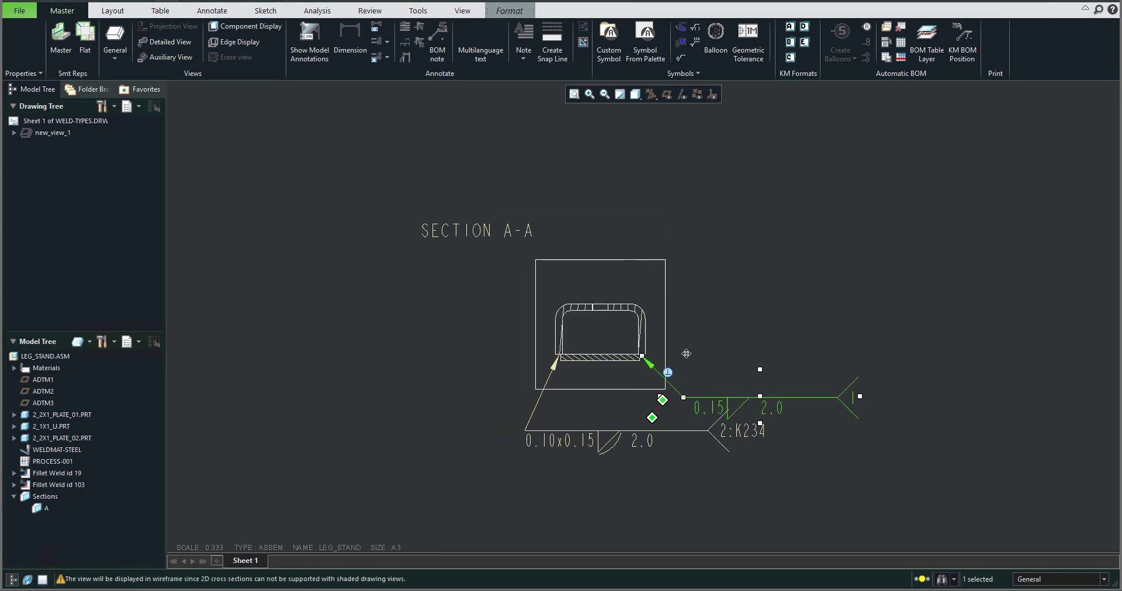
left_click(629, 381)
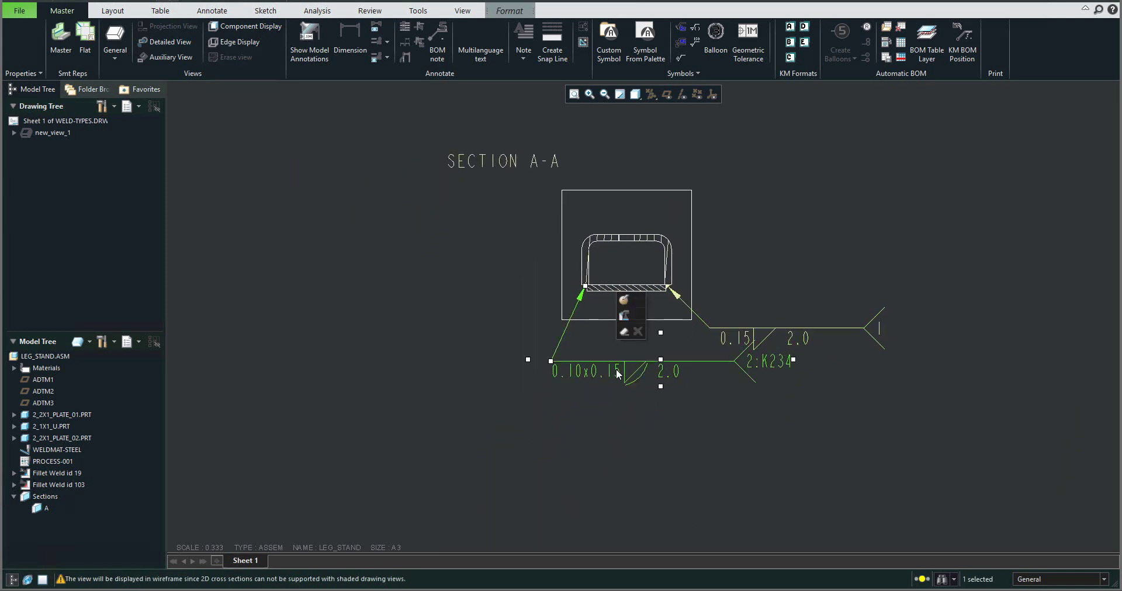
left_click_drag(658, 361, 649, 425)
scroll(736, 335, "up", 2)
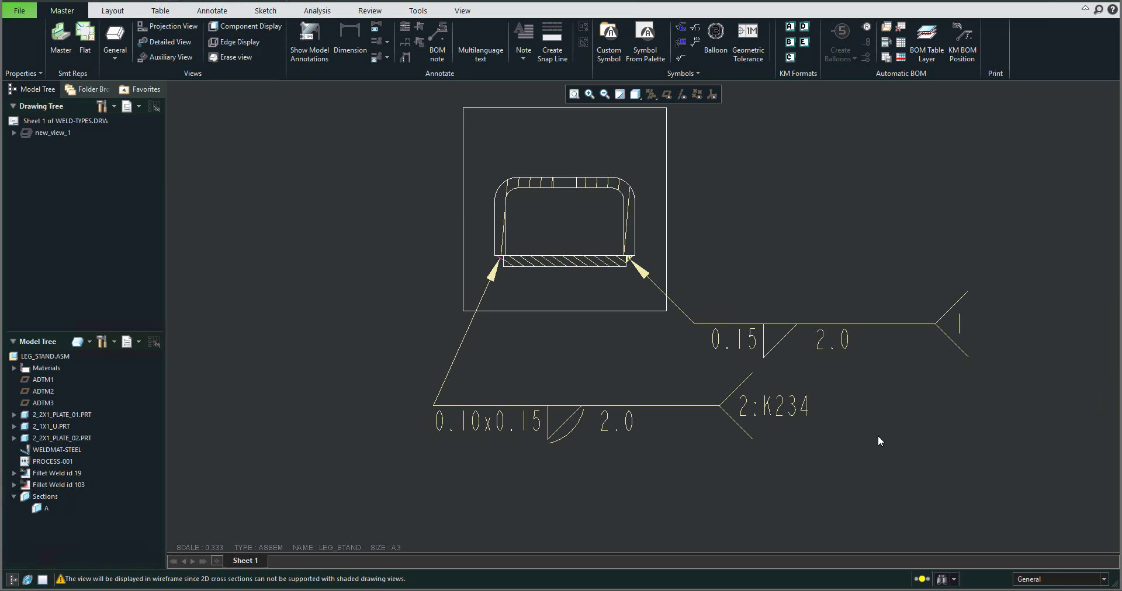
left_click(961, 326)
Step: Open LEG_STAND.ASM and change Fillet Weld id 103's geometry from Surface to Light
left_click(49, 359)
right_click(48, 360)
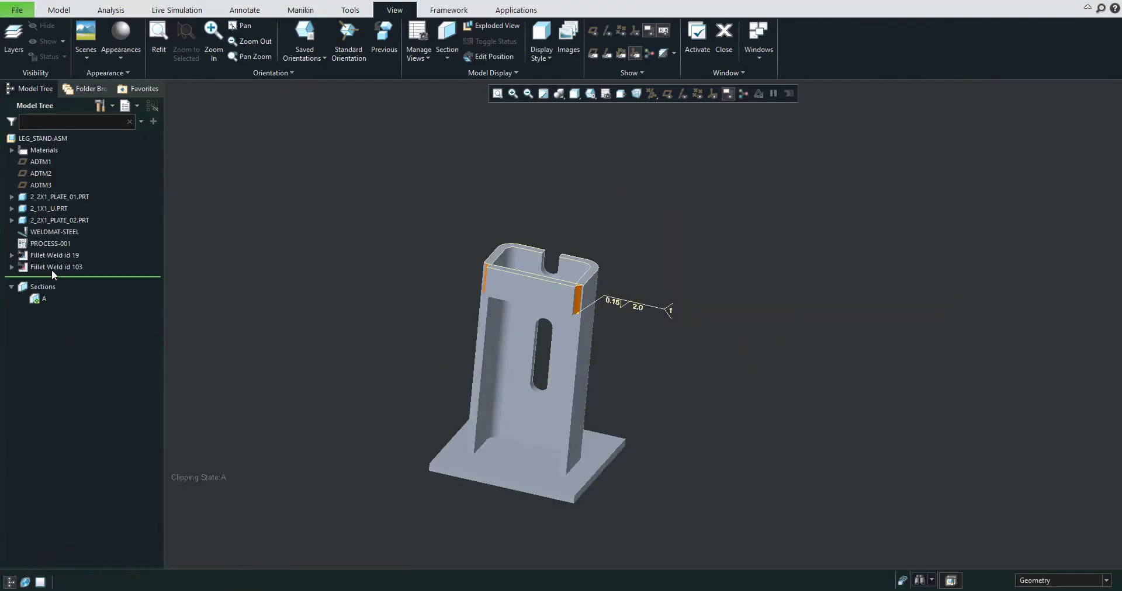
left_click(51, 268)
right_click(52, 267)
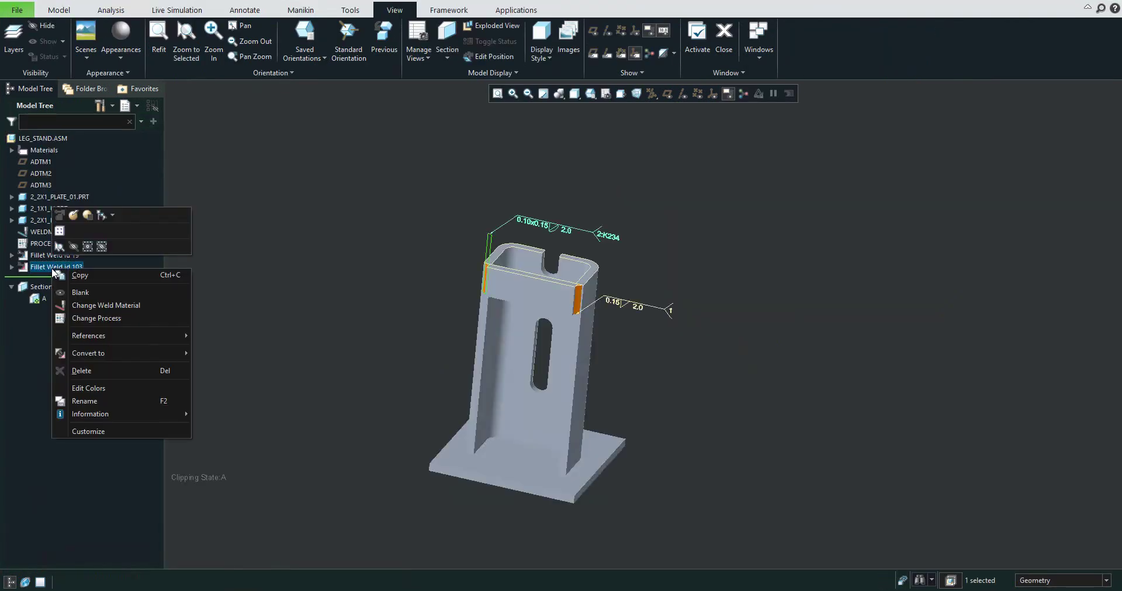
left_click(185, 213)
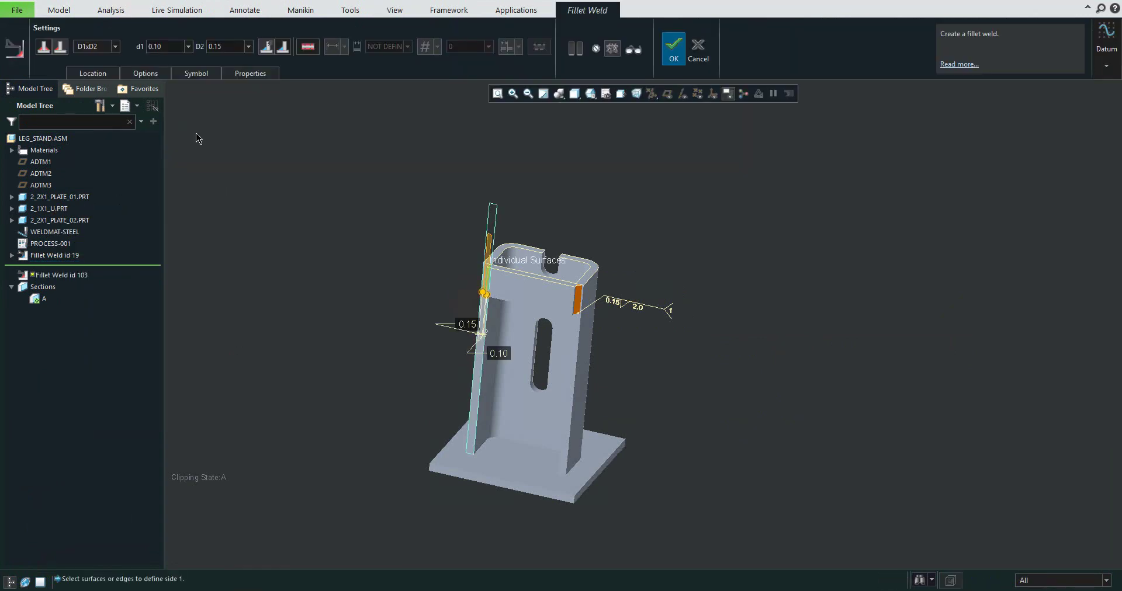
left_click(146, 74)
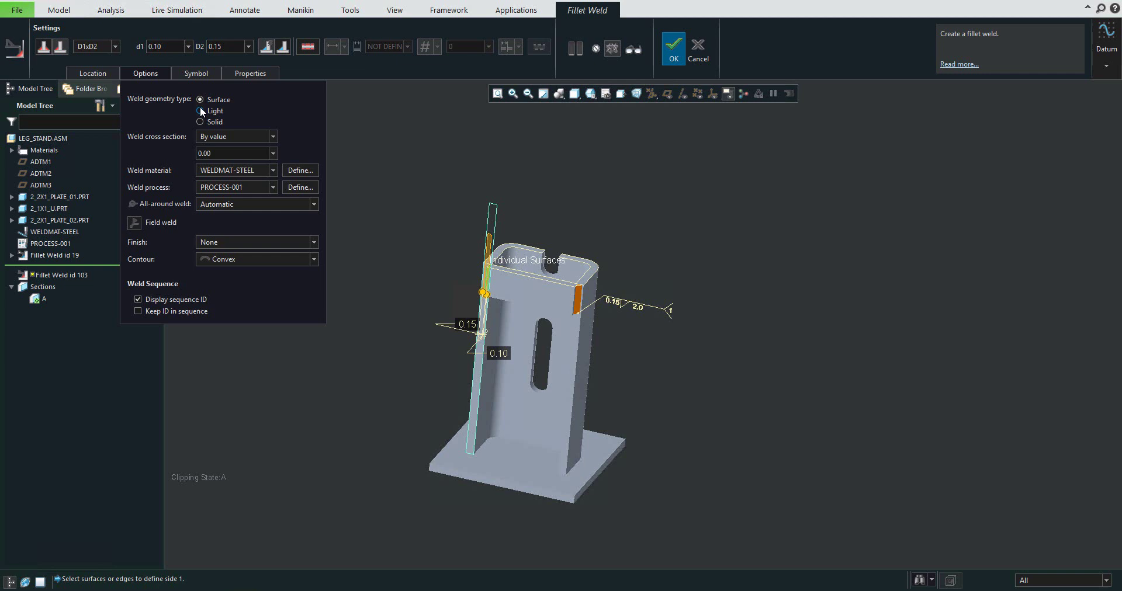
left_click(200, 110)
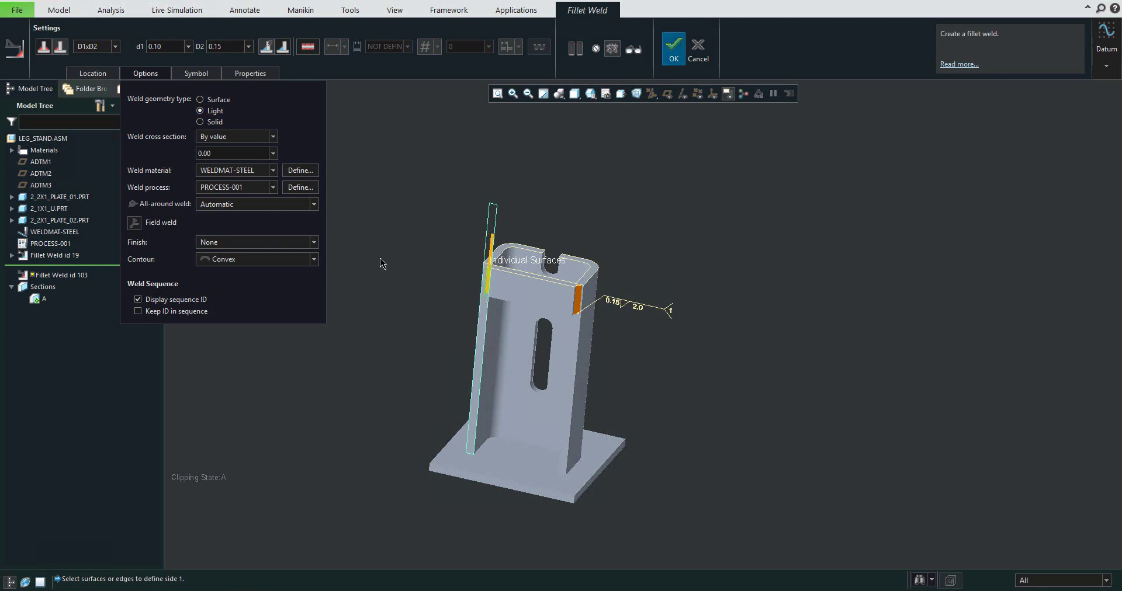
left_click(675, 55)
Step: Inspect the redefined weld corner, then return to WELD-TYPES.DRW
mouse_move(413, 269)
middle_mouse_down()
mouse_move(565, 249)
mouse_move(458, 243)
middle_mouse_up()
scroll(607, 337, "up", 3)
scroll(608, 336, "up", 3)
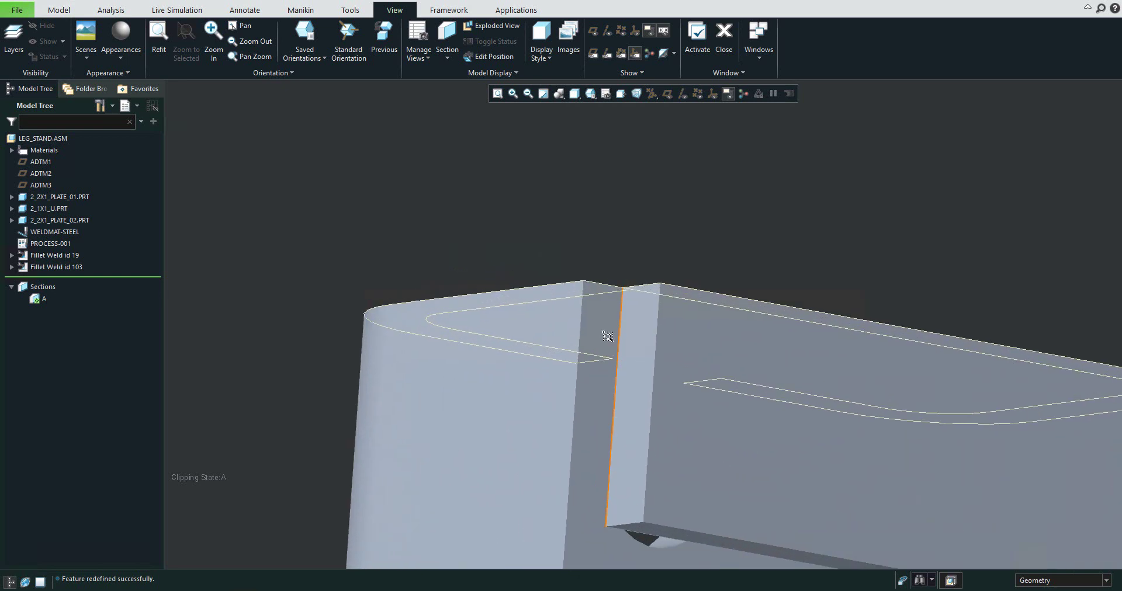
middle_click_drag(631, 317, 629, 350)
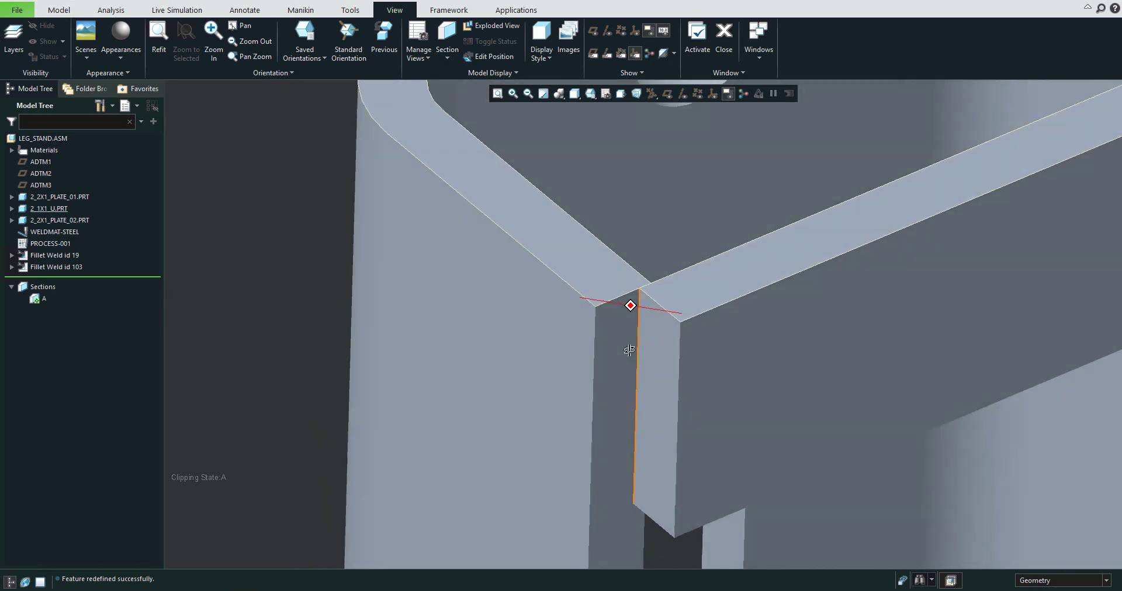
scroll(594, 332, "down", 3)
scroll(594, 332, "down", 3)
scroll(594, 332, "down", 2)
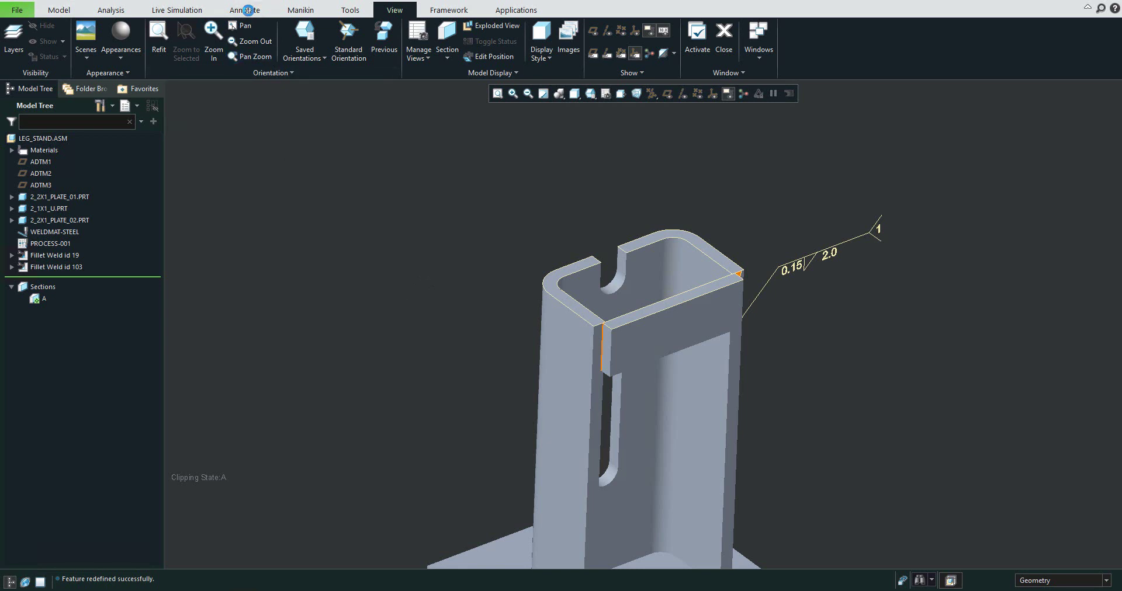
left_click(248, 5)
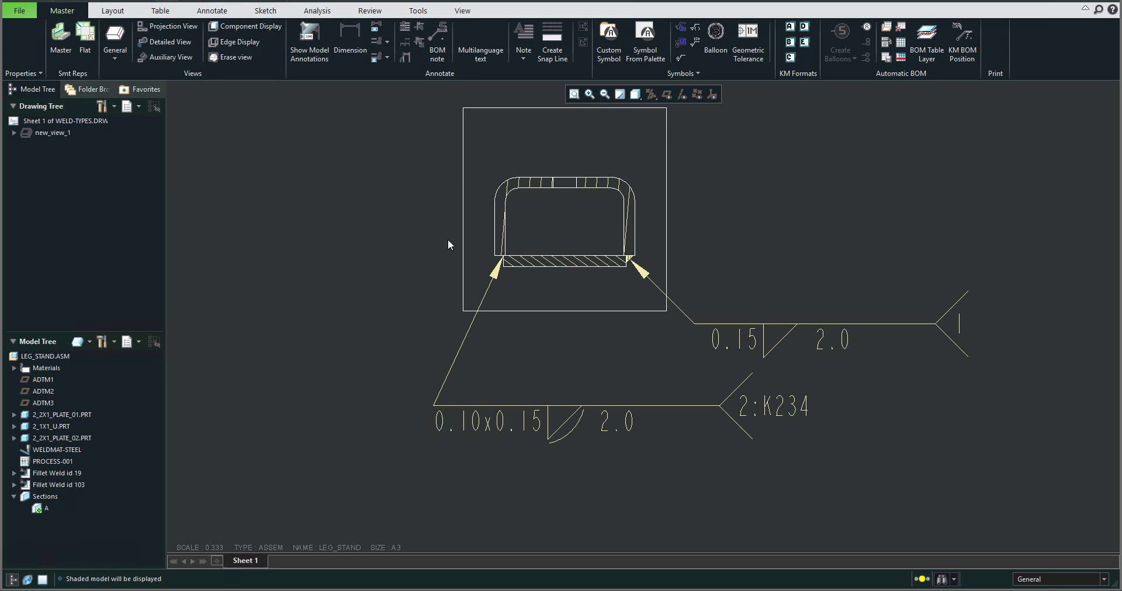
Step: Zoom to the right weld bead and open its Section A-A hatching for editing
scroll(539, 290, "up", 5)
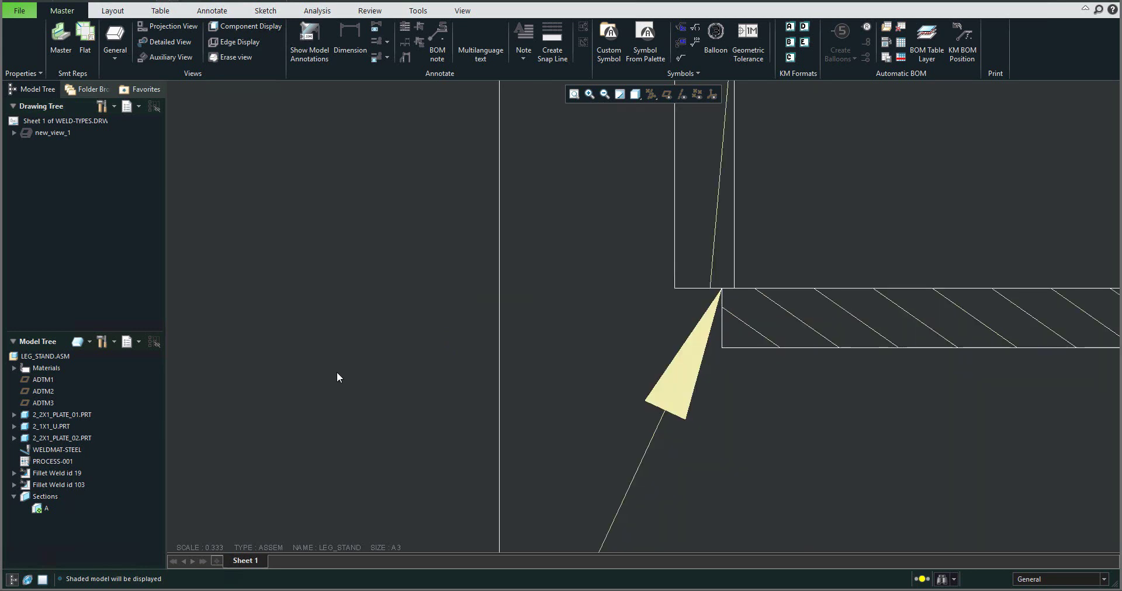
scroll(336, 310, "down", 3)
scroll(335, 310, "down", 2)
scroll(304, 339, "down", 1)
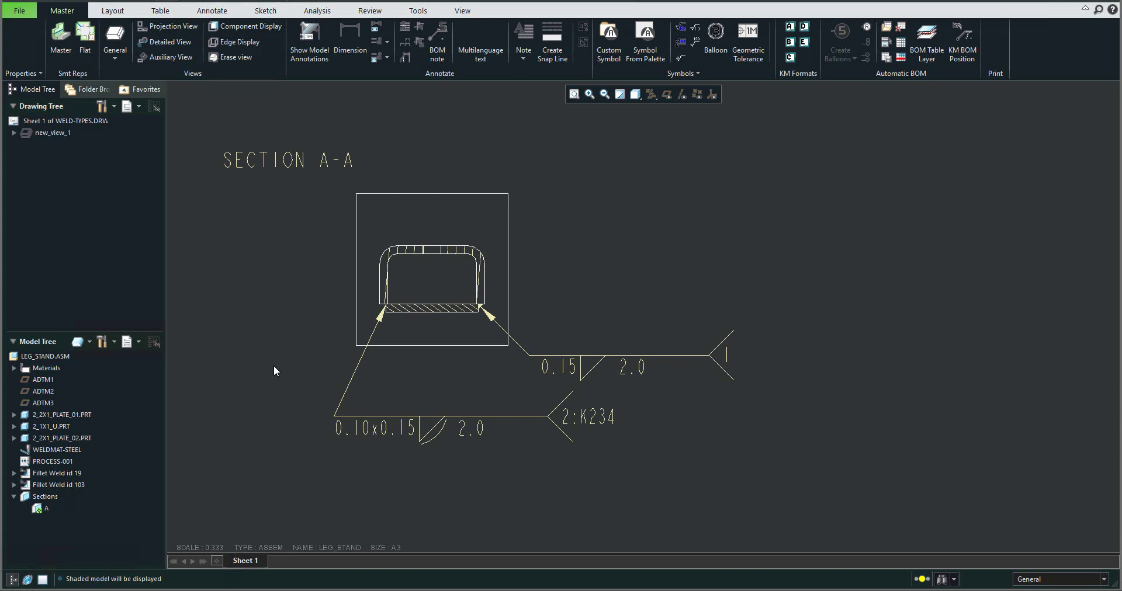
scroll(431, 295, "up", 5)
double_click(578, 347)
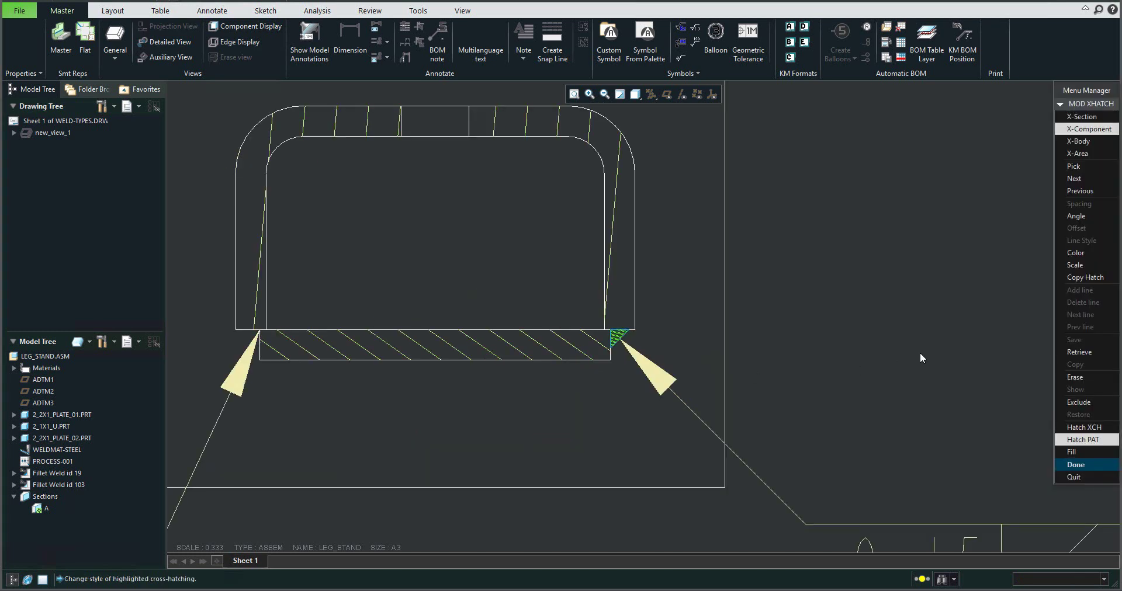
Step: Give the U-shaped tube's hatching 45° lines at half the previous spacing
left_click(1077, 183)
left_click(1077, 183)
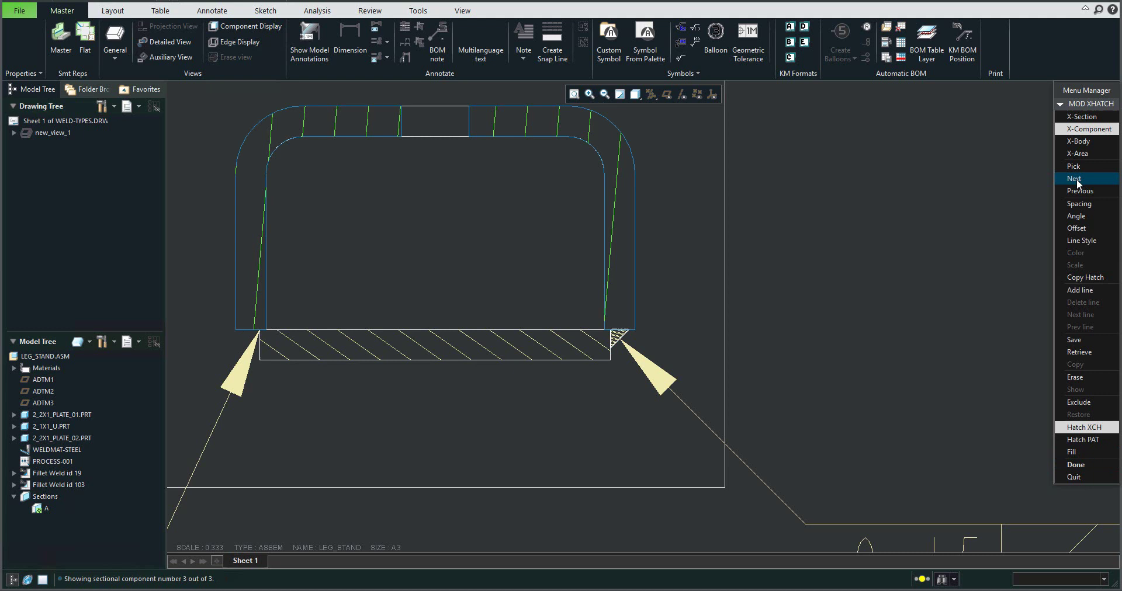
left_click(1084, 216)
left_click(1079, 510)
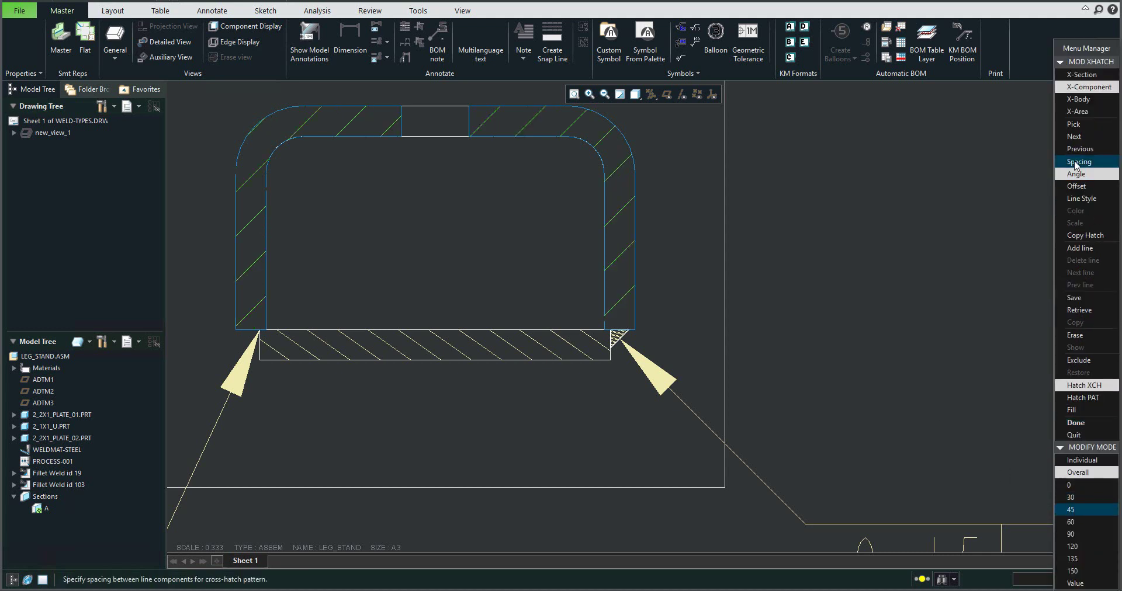
left_click(1079, 161)
left_click(1073, 527)
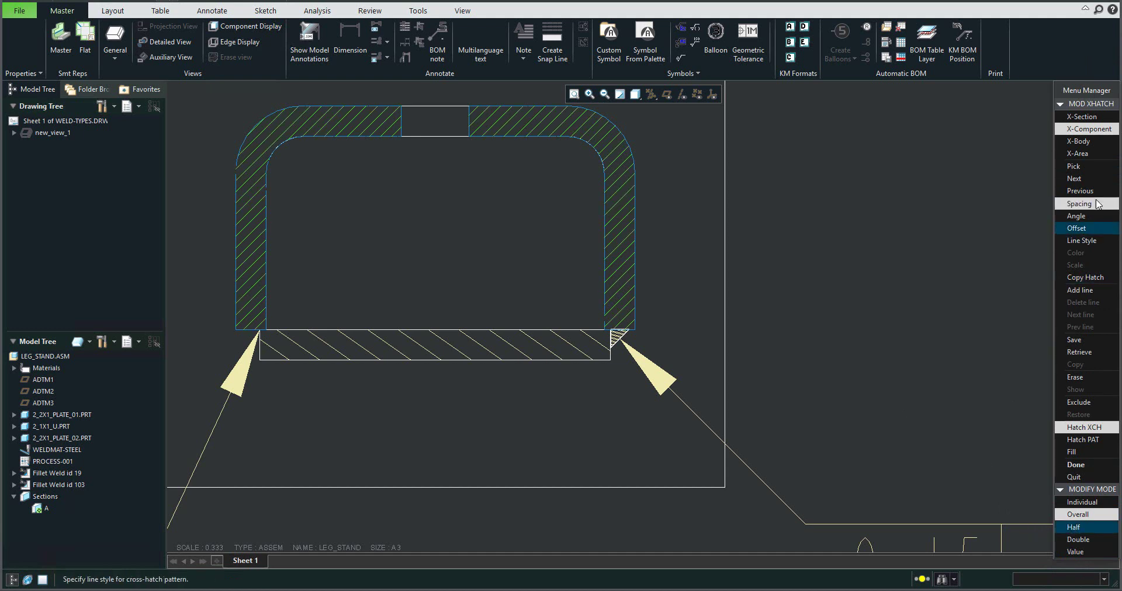
left_click(1079, 180)
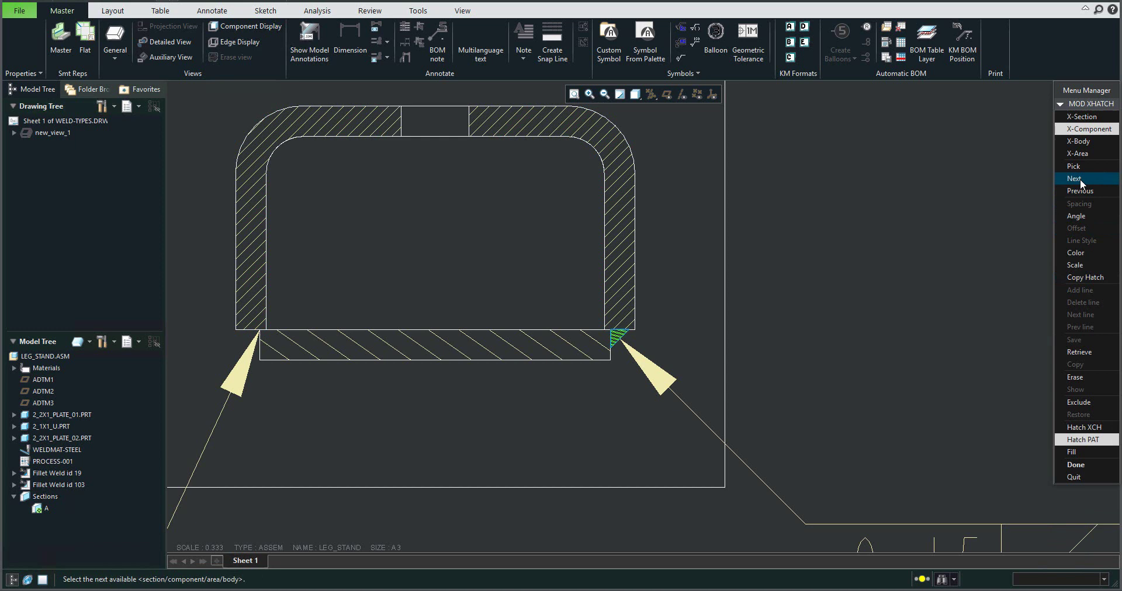
Step: Set the weld bead's hatch angle to 90° after briefly trying 135°
scroll(621, 368, "up", 5)
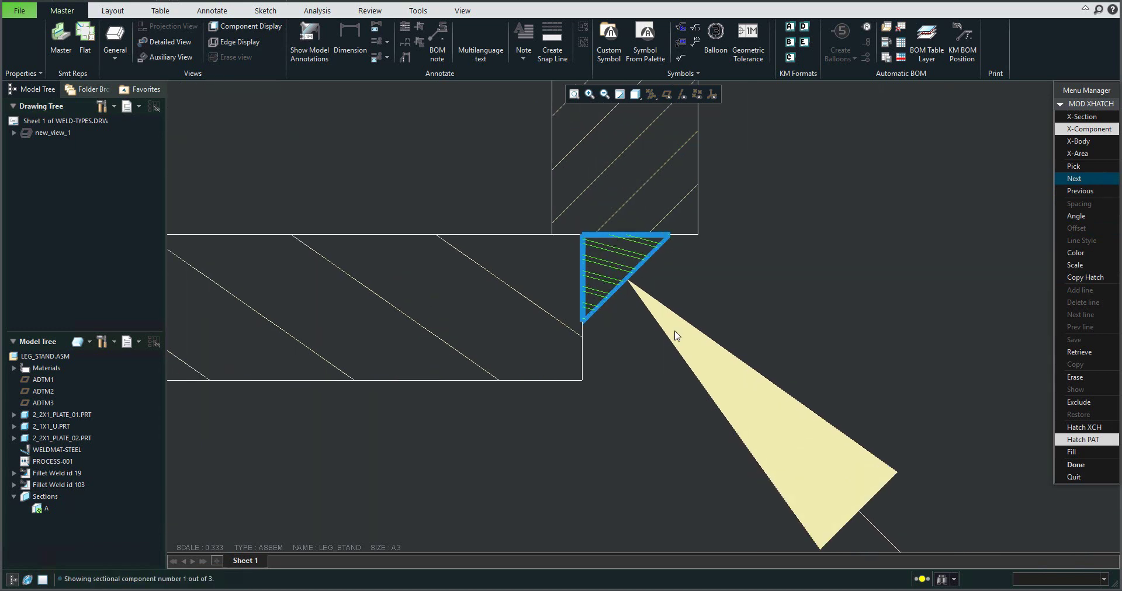
left_click(1081, 216)
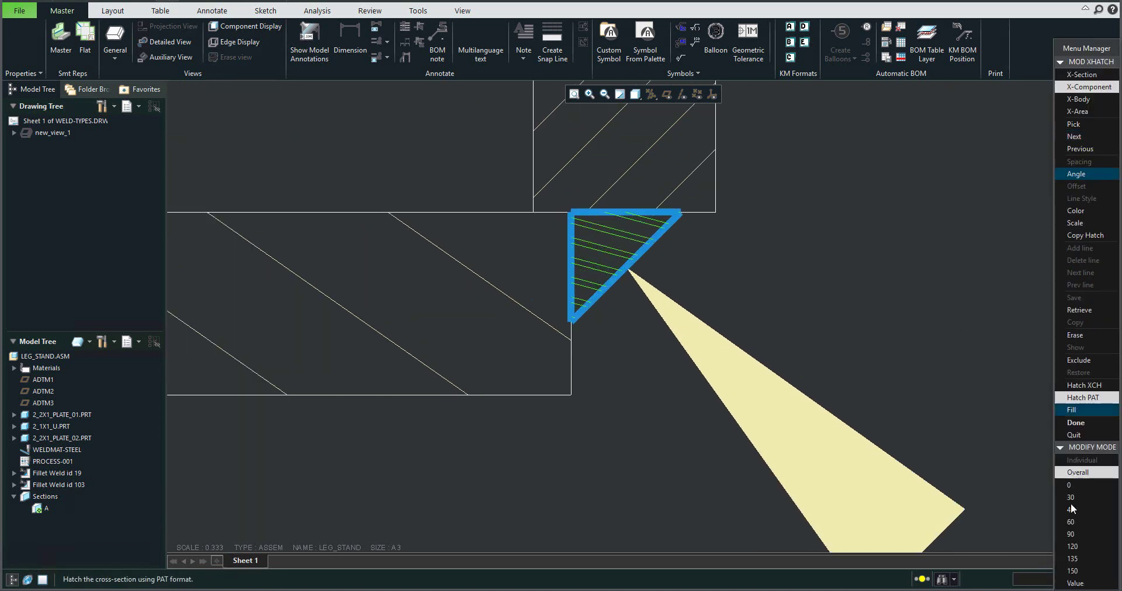
left_click(1078, 558)
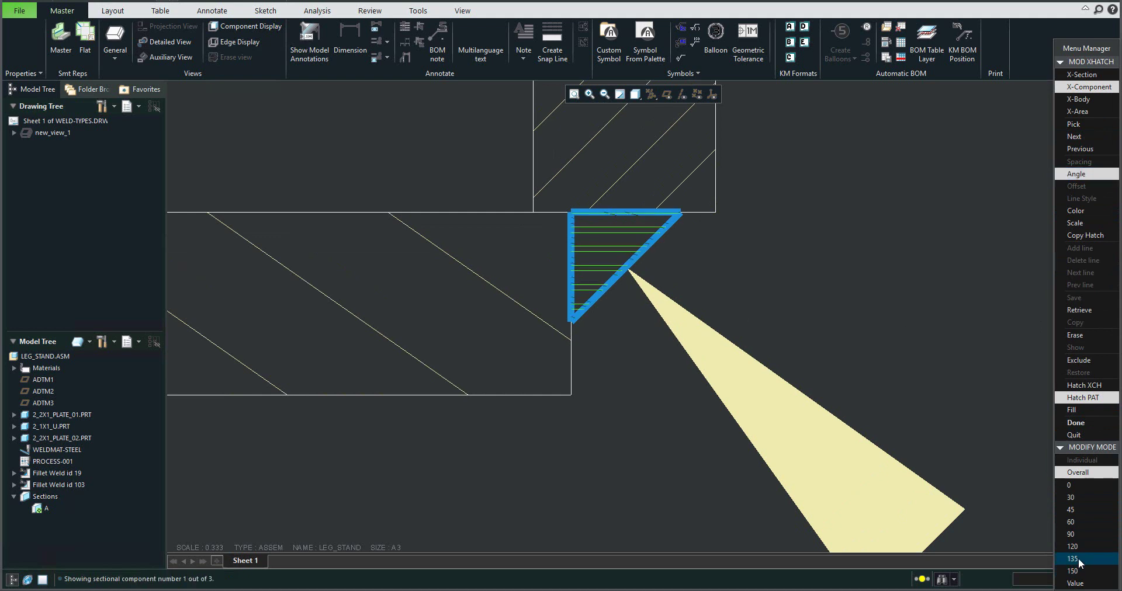
left_click(1078, 535)
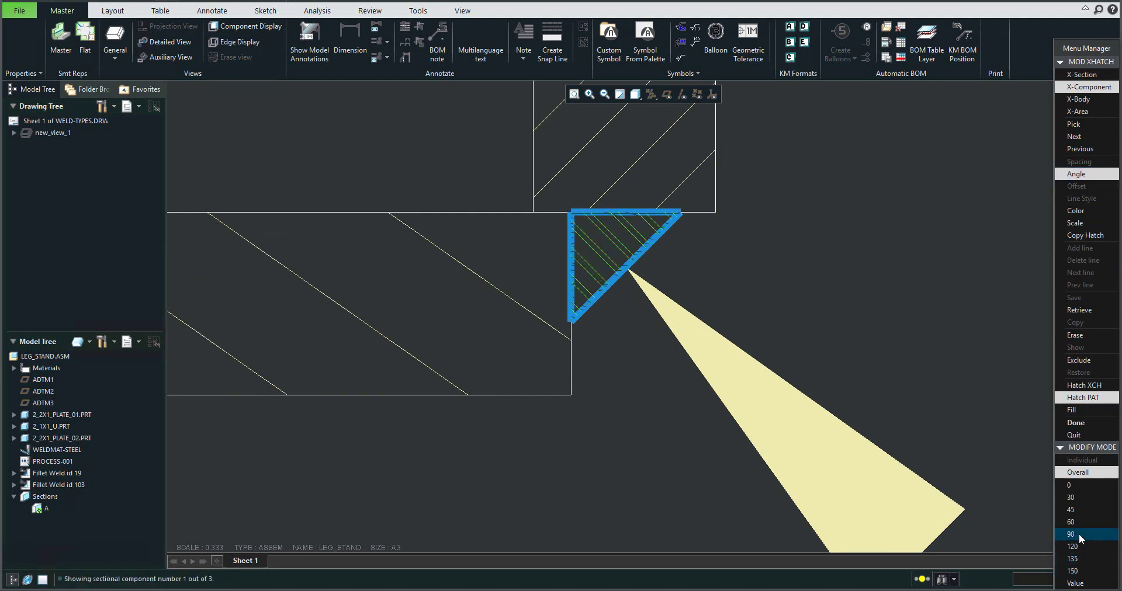
Step: Finish the hatch edit and recentre the Section A-A view
scroll(835, 327, "down", 2)
scroll(832, 324, "down", 2)
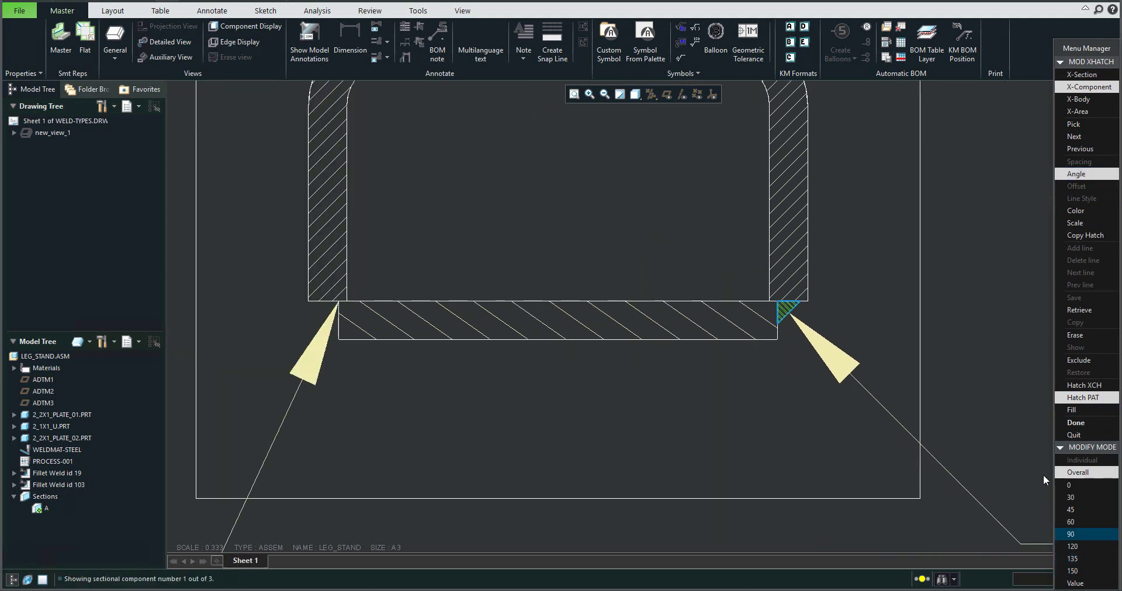
left_click(1076, 423)
scroll(778, 365, "down", 2)
scroll(677, 357, "down", 2)
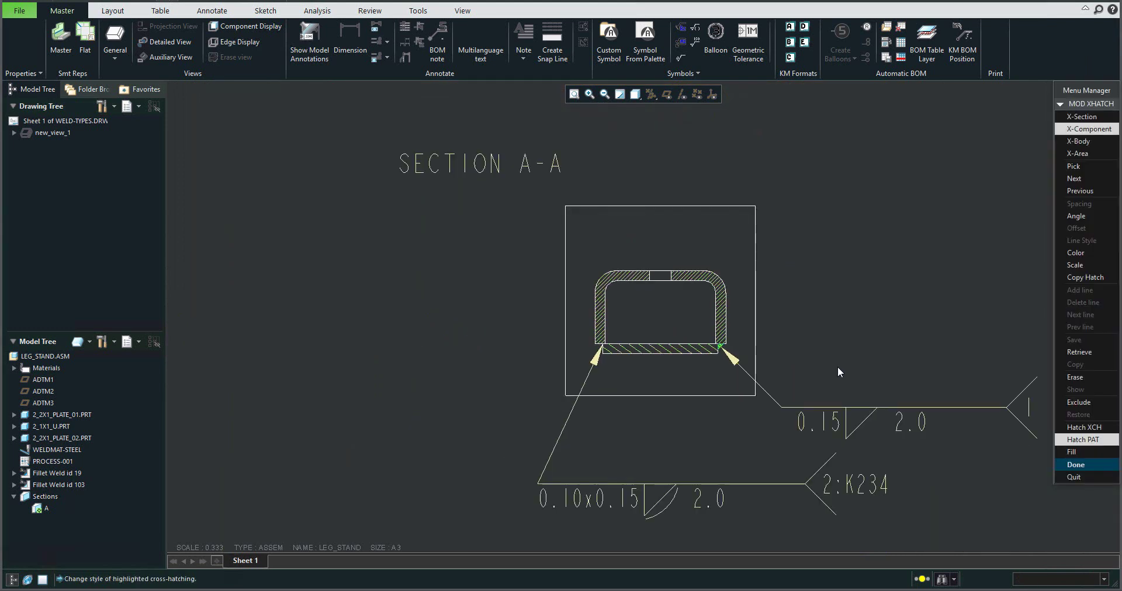
middle_click_drag(771, 328, 774, 291)
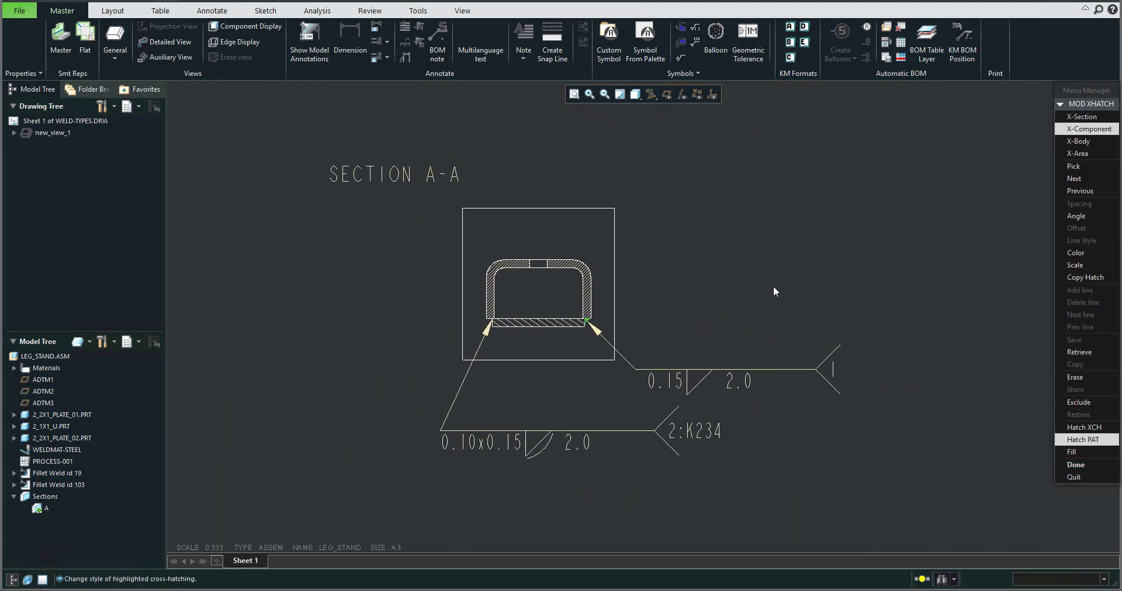